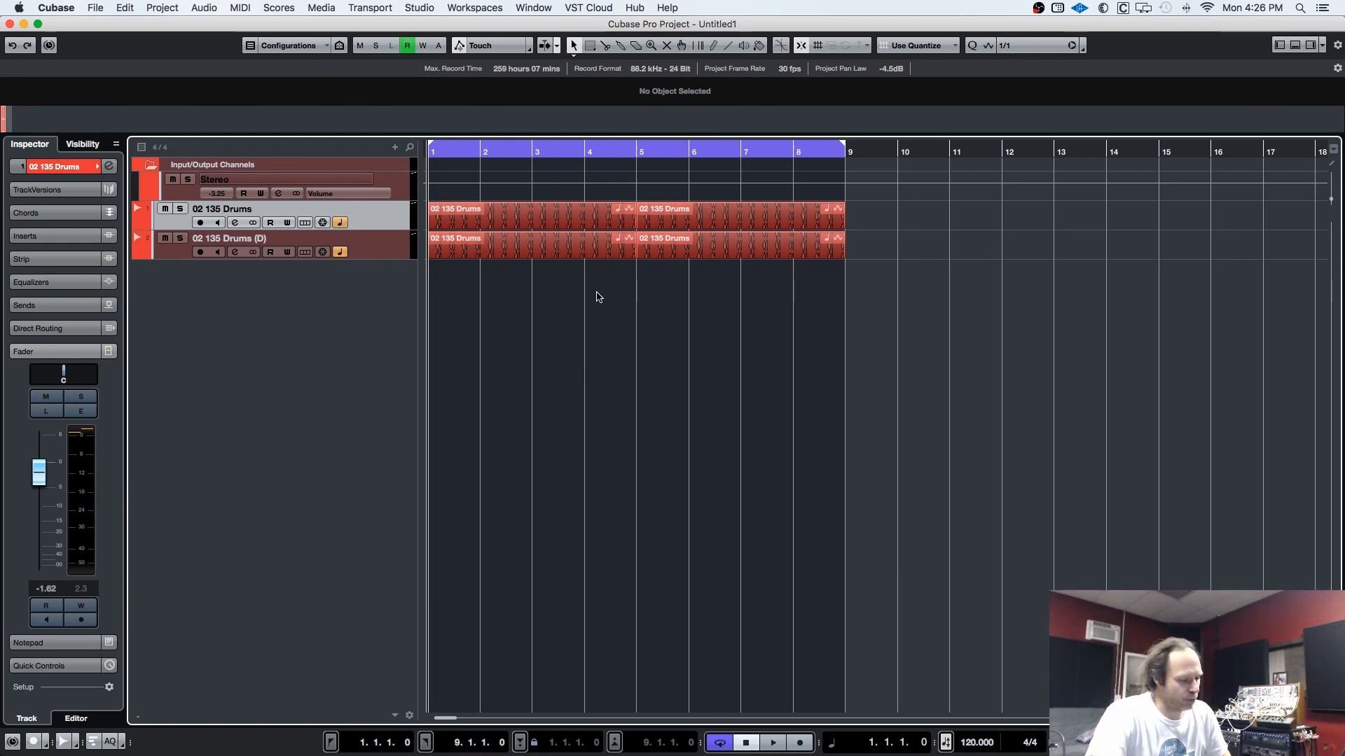
Try deleting the time from bar 3 to bar 4, range-selected on the first 02 135 Drums track, and undo the deletion
{"action": "left_click", "coordinate": [563, 226]}
{"action": "key", "text": "2"}
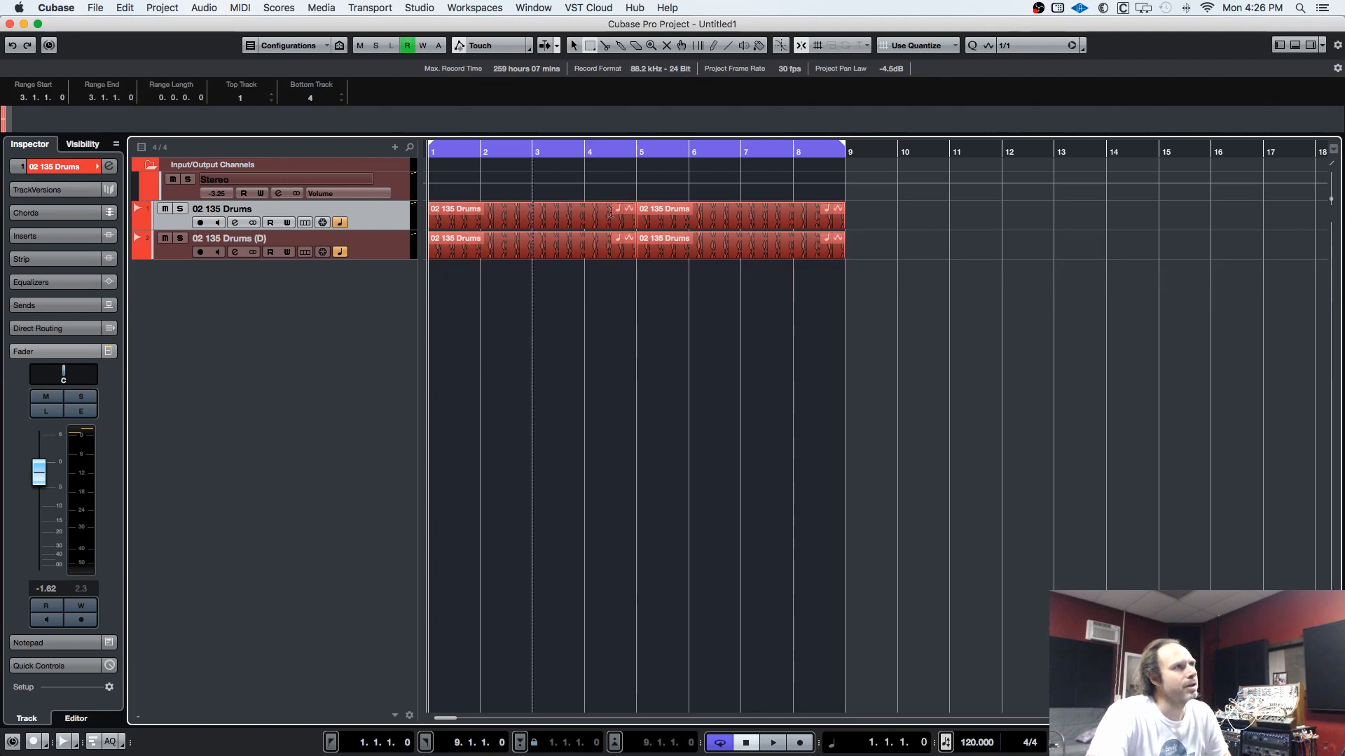
{"action": "left_click_drag", "start_coordinate": [535, 214], "coordinate": [585, 212]}
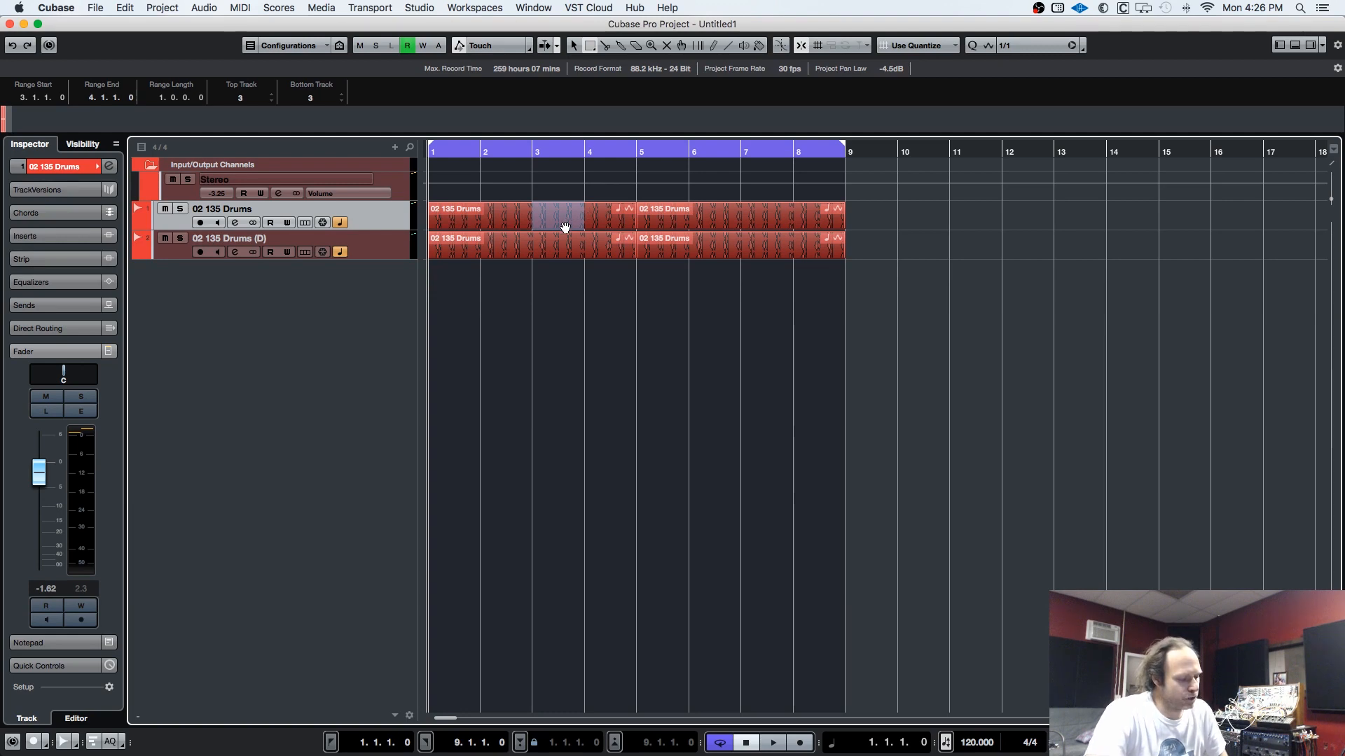
{"action": "key", "text": "shift+BackSpace"}
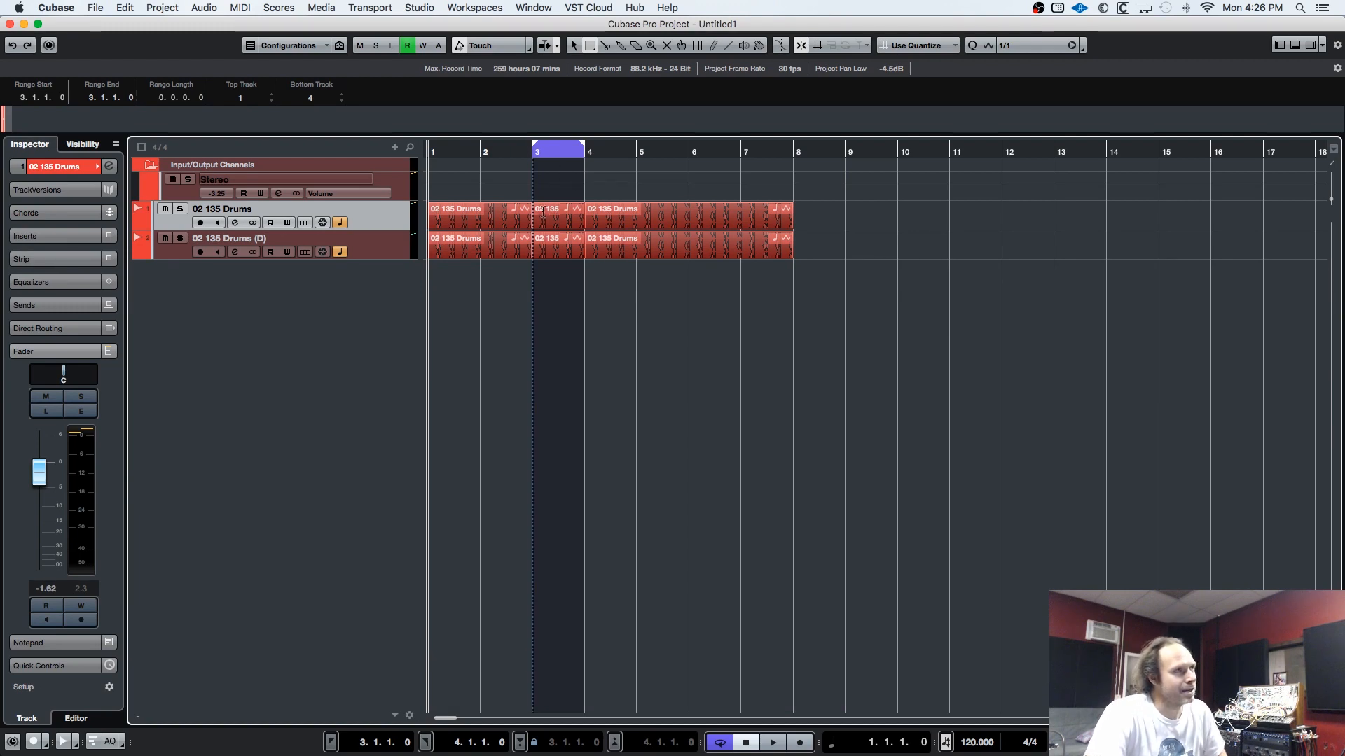
{"action": "key", "text": "super+z"}
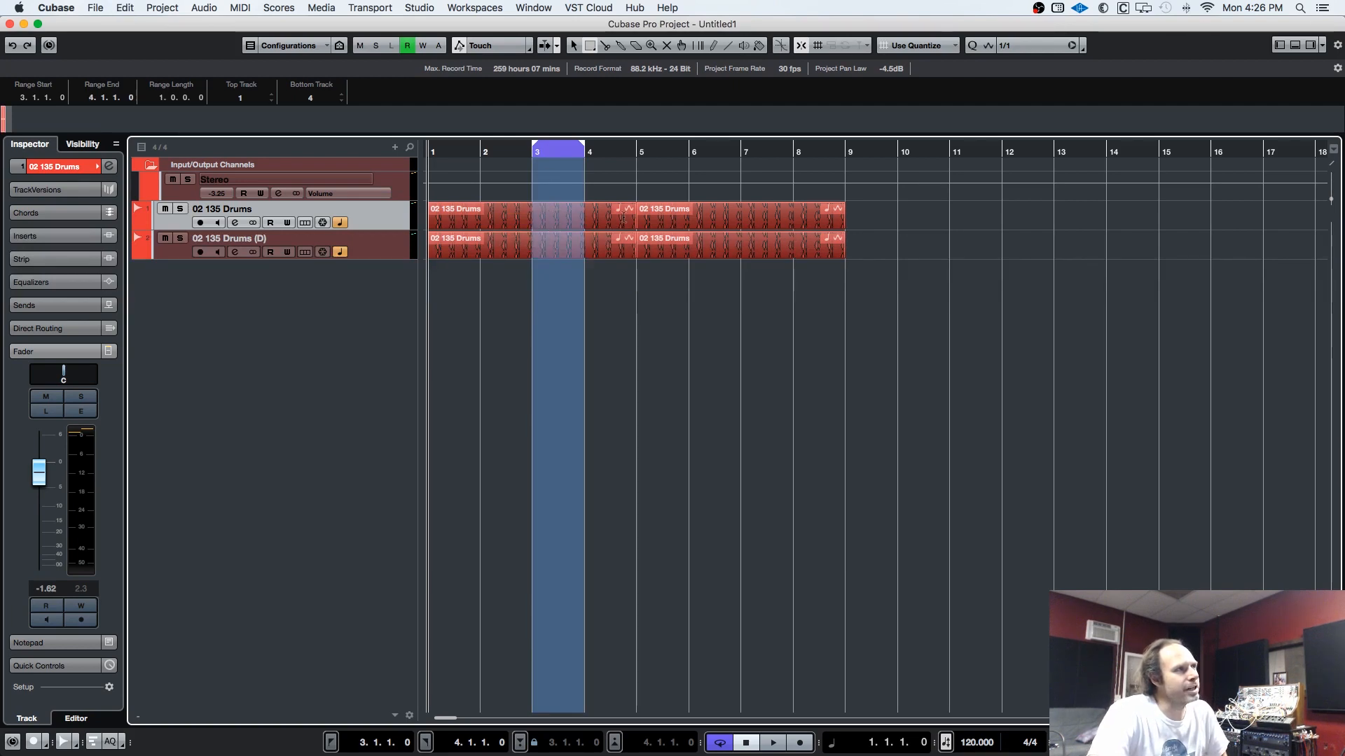
Reselect bar 3 on the first 02 135 Drums track only, try cutting its time, and undo the cut
{"action": "left_click", "coordinate": [566, 217]}
{"action": "left_click_drag", "start_coordinate": [539, 218], "coordinate": [567, 220]}
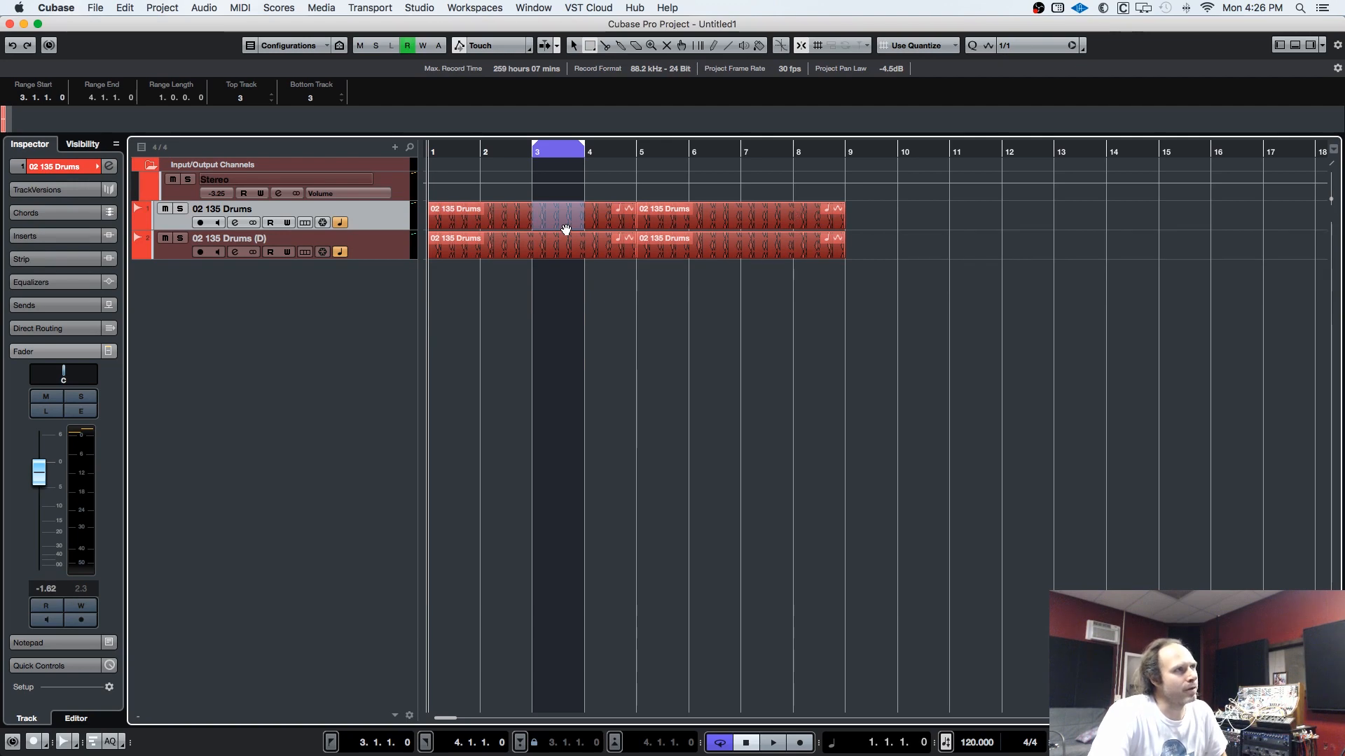
{"action": "key", "text": "super+shift+x"}
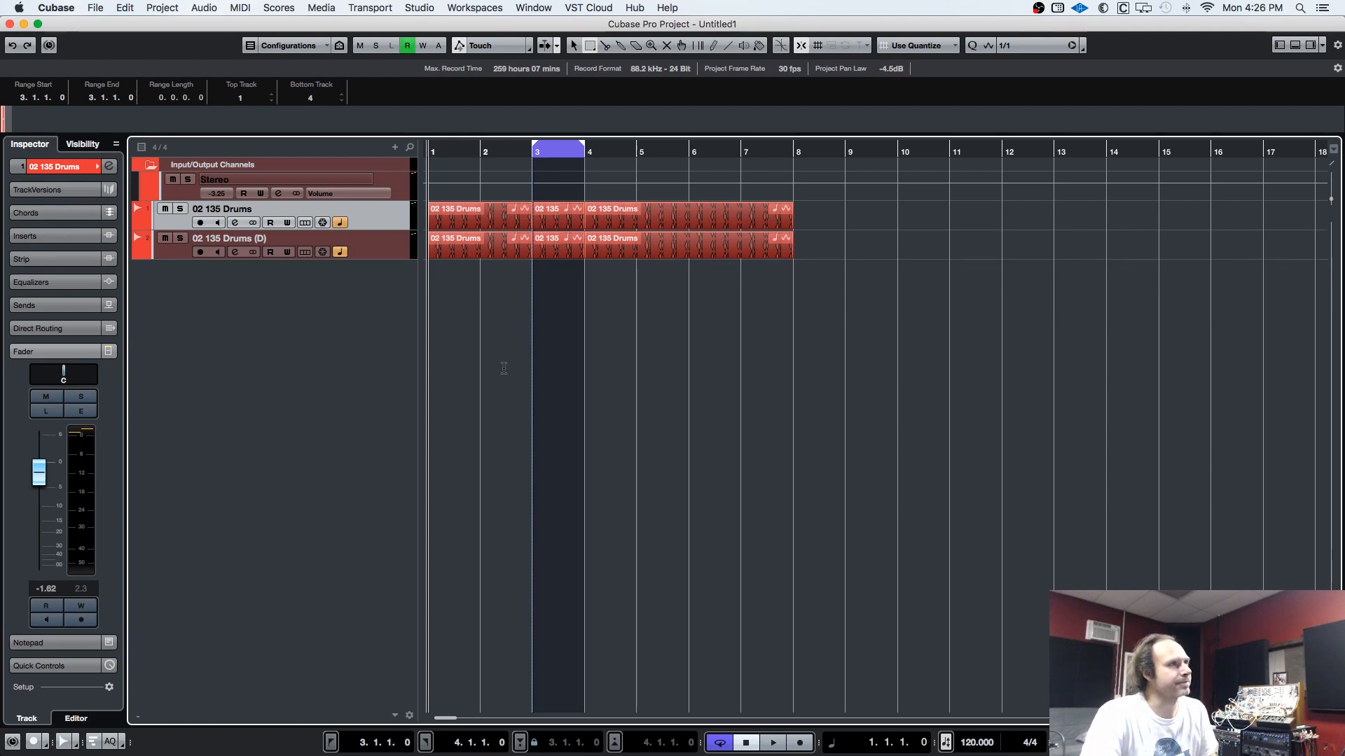
{"action": "key", "text": "super+z"}
Open the Key Commands dialog with its macros shown and delete the existing Range Select Cuts Time macro
{"action": "left_click", "coordinate": [95, 8]}
{"action": "left_click", "coordinate": [155, 285]}
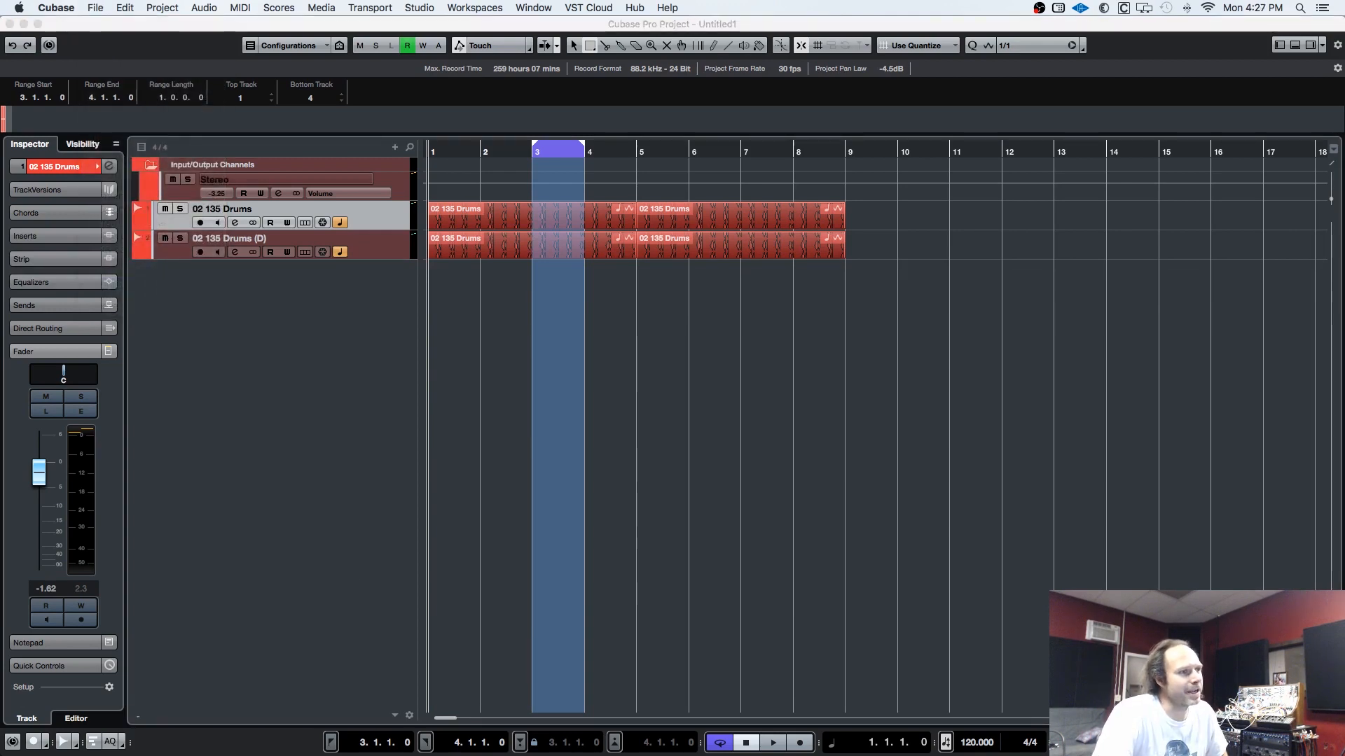
{"action": "left_click_drag", "start_coordinate": [914, 453], "coordinate": [1158, 193]}
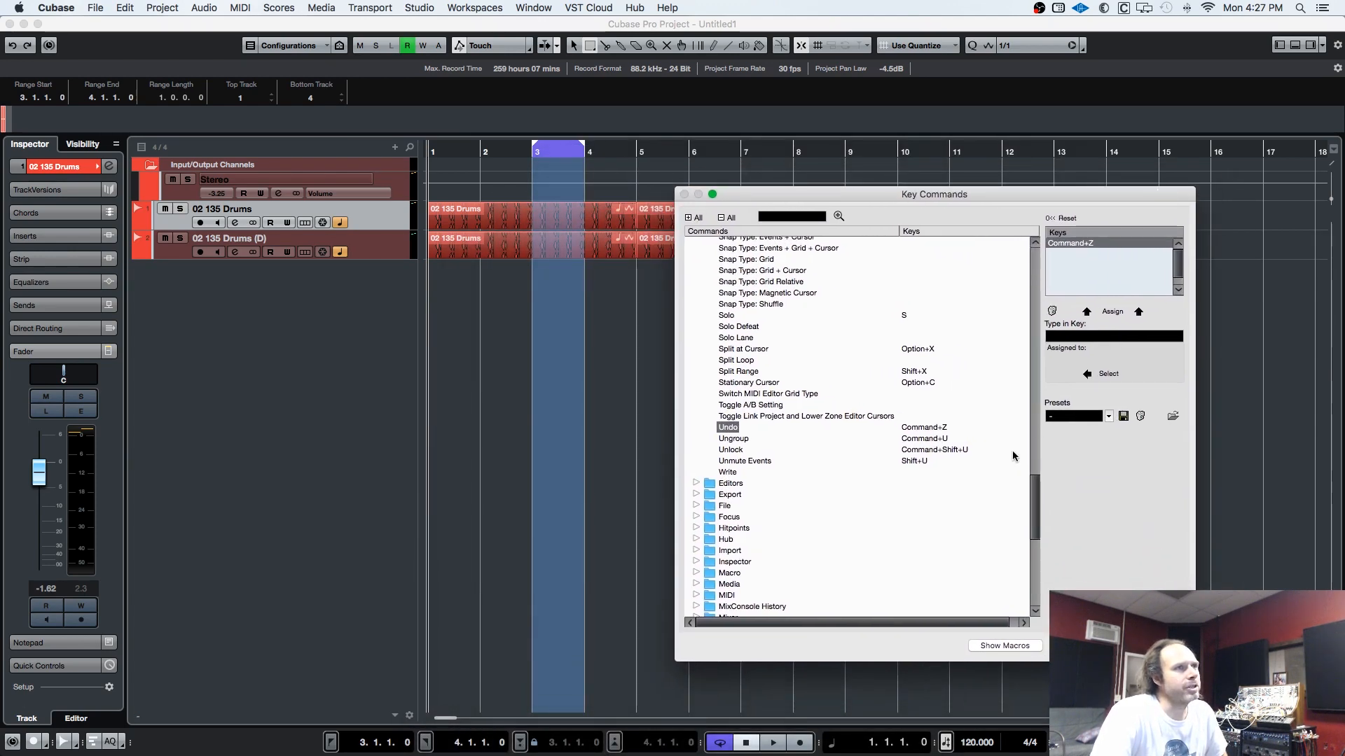
{"action": "left_click", "coordinate": [1005, 646]}
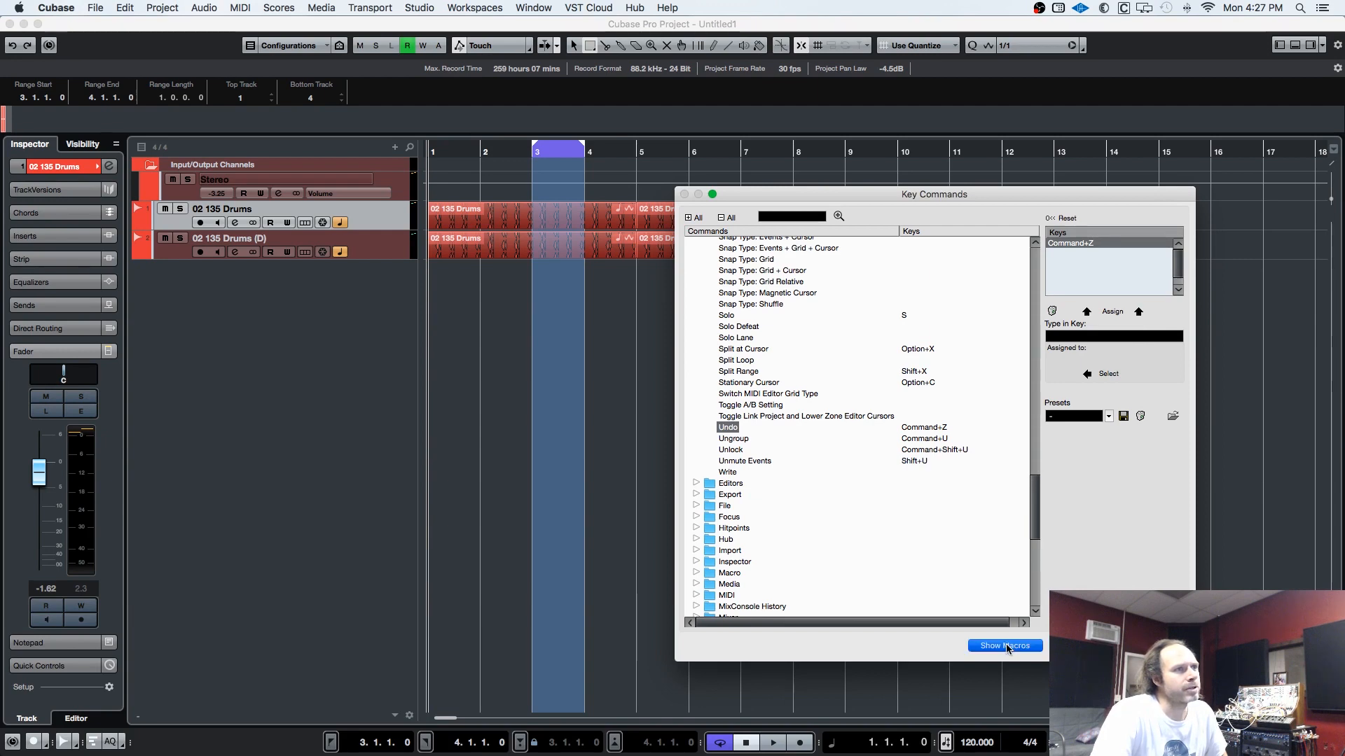
{"action": "scroll", "coordinate": [1037, 582], "scroll_direction": "down", "scroll_amount": 1}
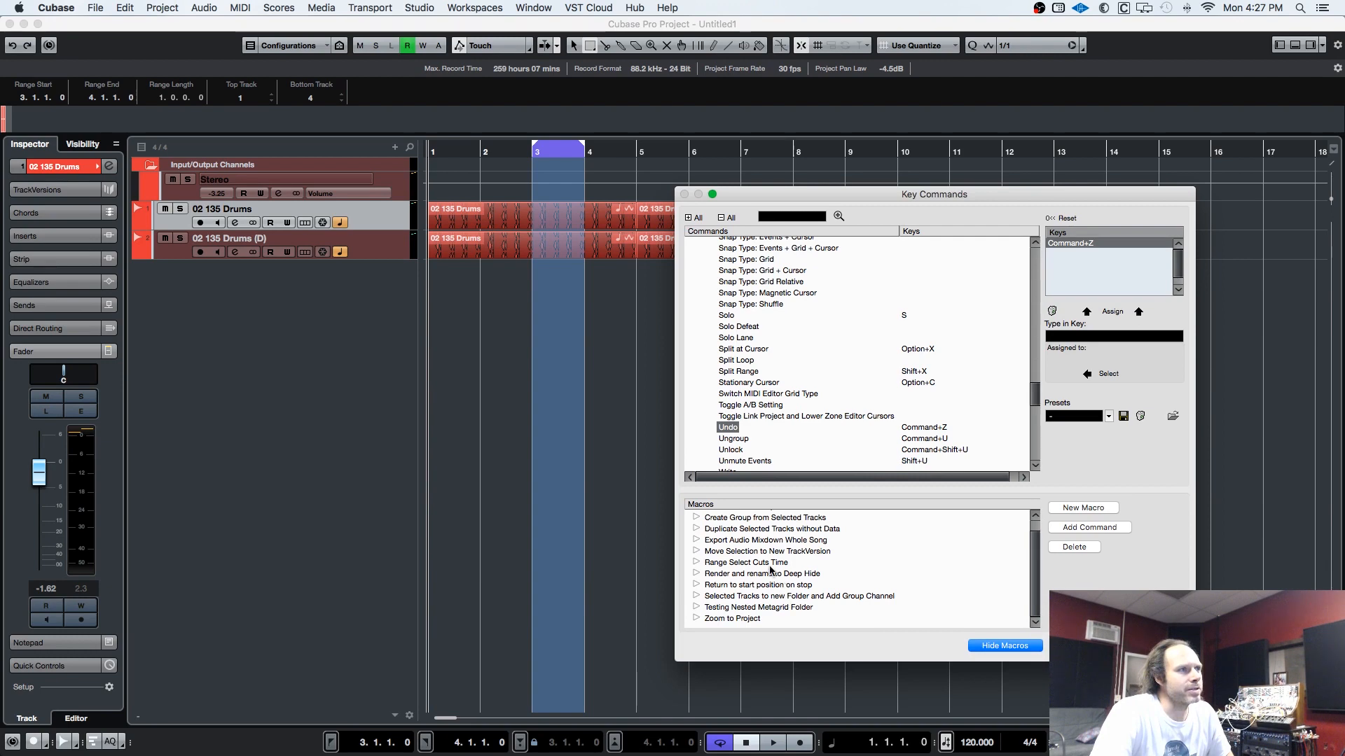
{"action": "left_click", "coordinate": [769, 564]}
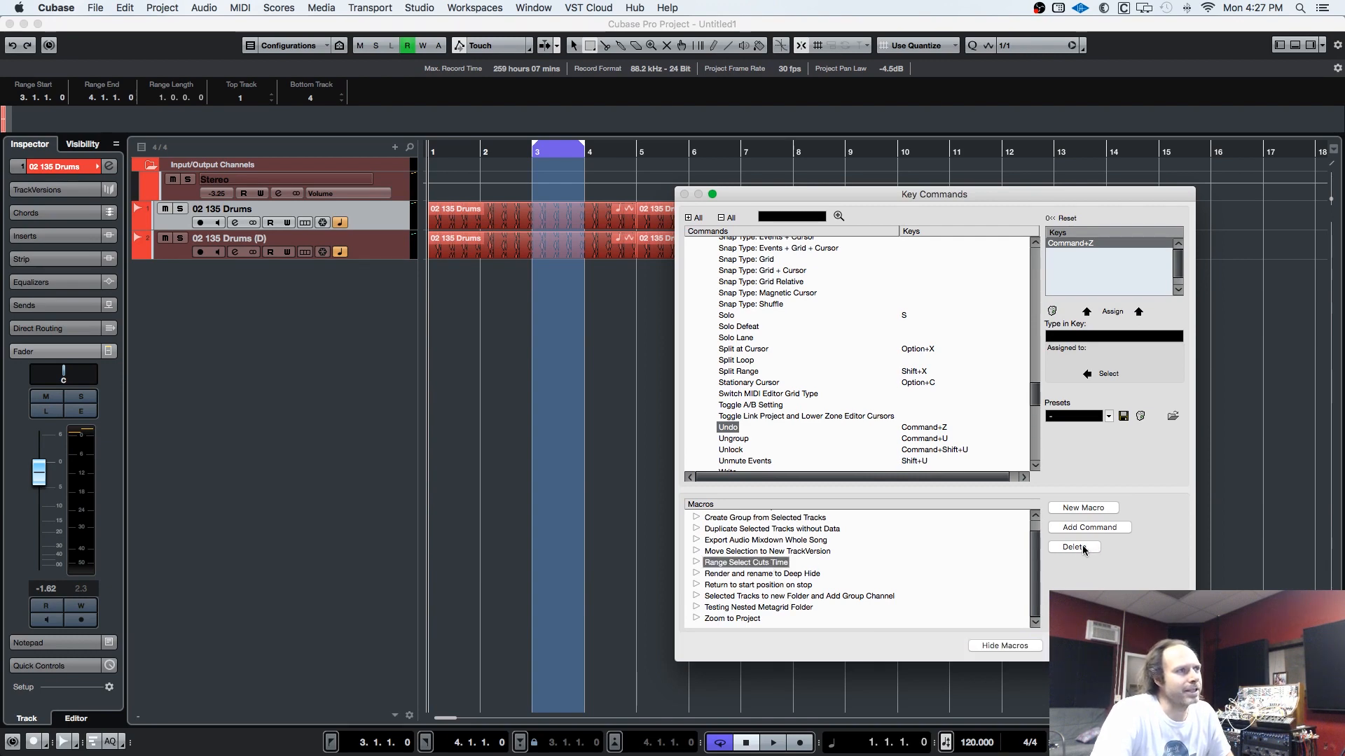
{"action": "left_click", "coordinate": [1083, 548]}
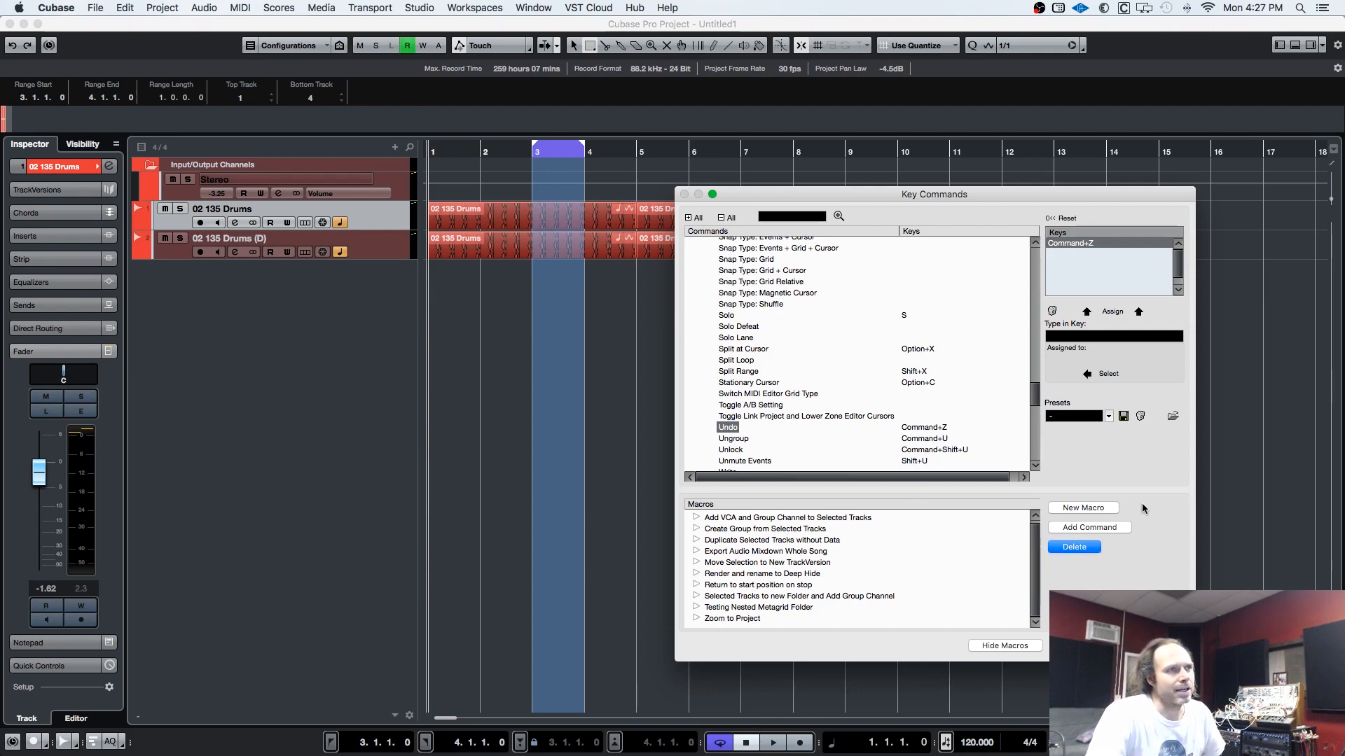
Create a new macro named "Range Select Cuts Time" and leave it selected in the macro list
{"action": "left_click", "coordinate": [1089, 508]}
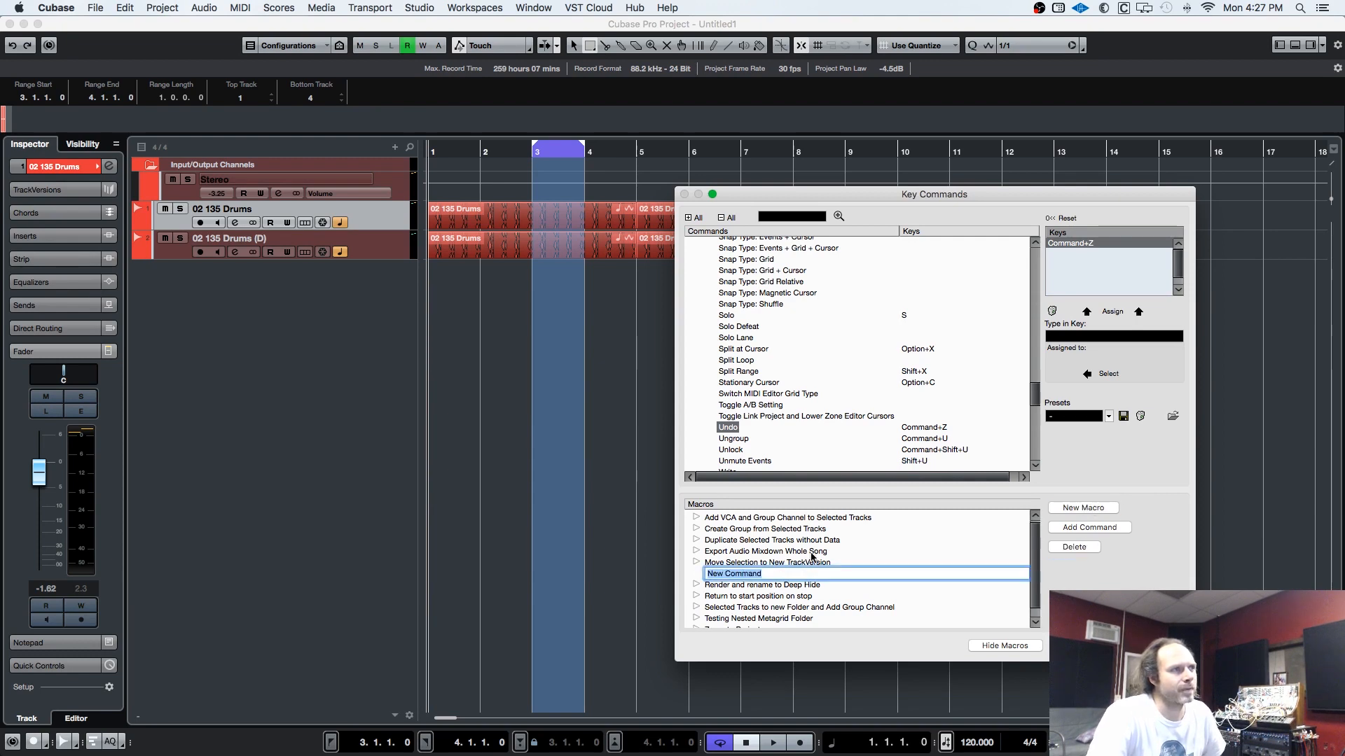
{"action": "type", "text": "Ra"}
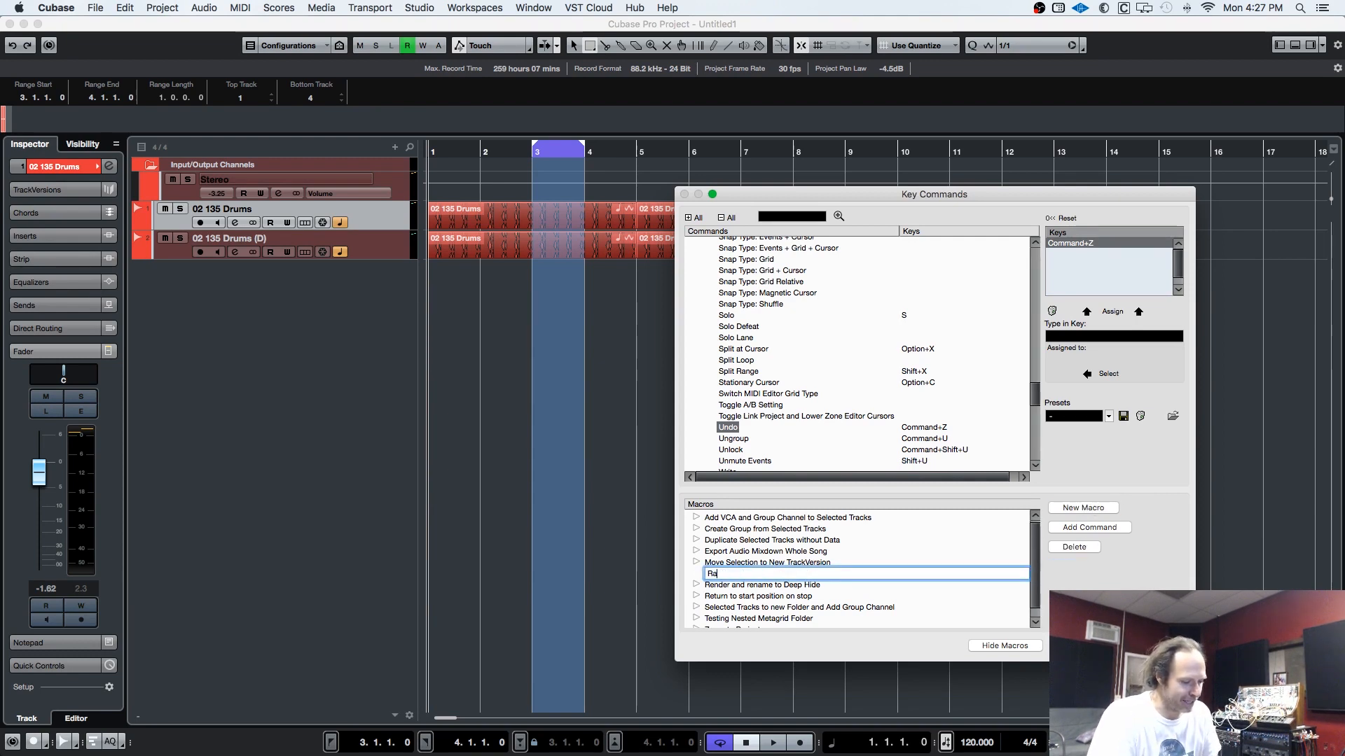
{"action": "type", "text": "nge Select C"}
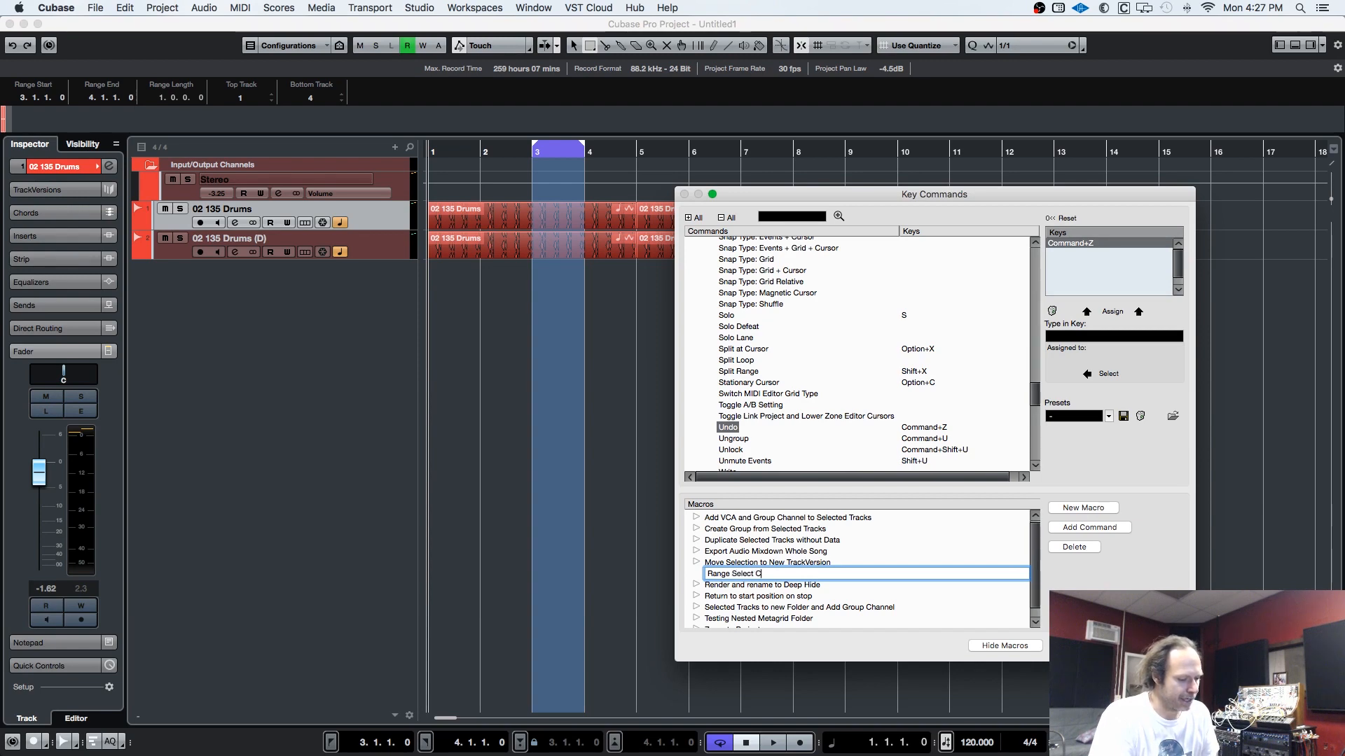
{"action": "type", "text": "uts"}
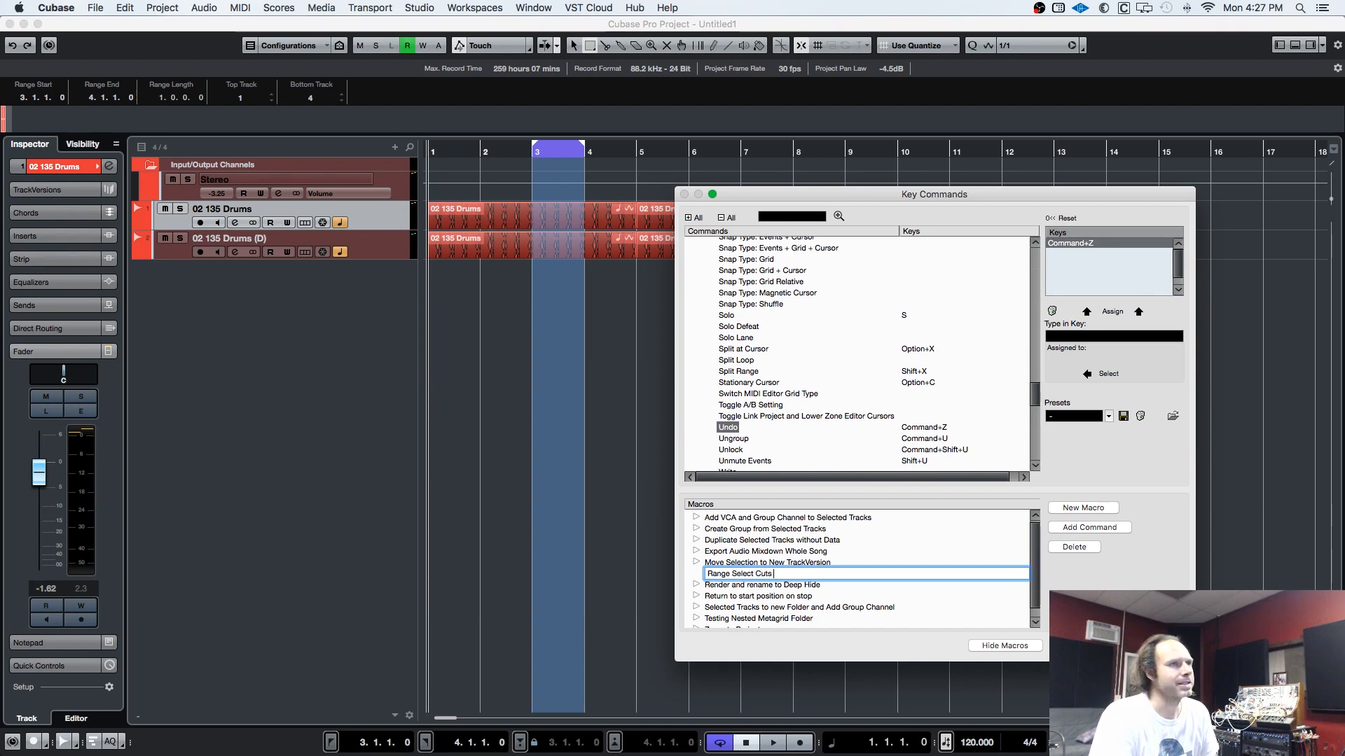
{"action": "type", "text": " Time"}
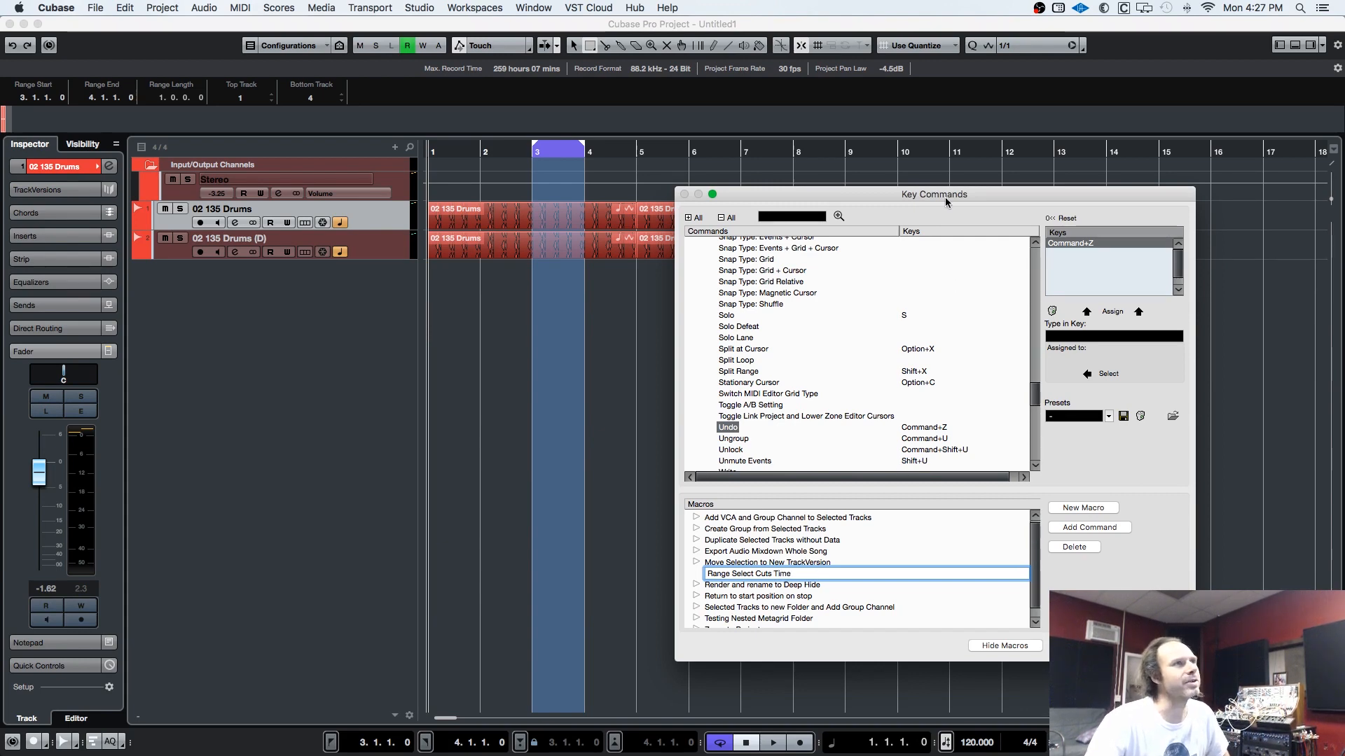
{"action": "left_click_drag", "start_coordinate": [994, 196], "coordinate": [679, 246]}
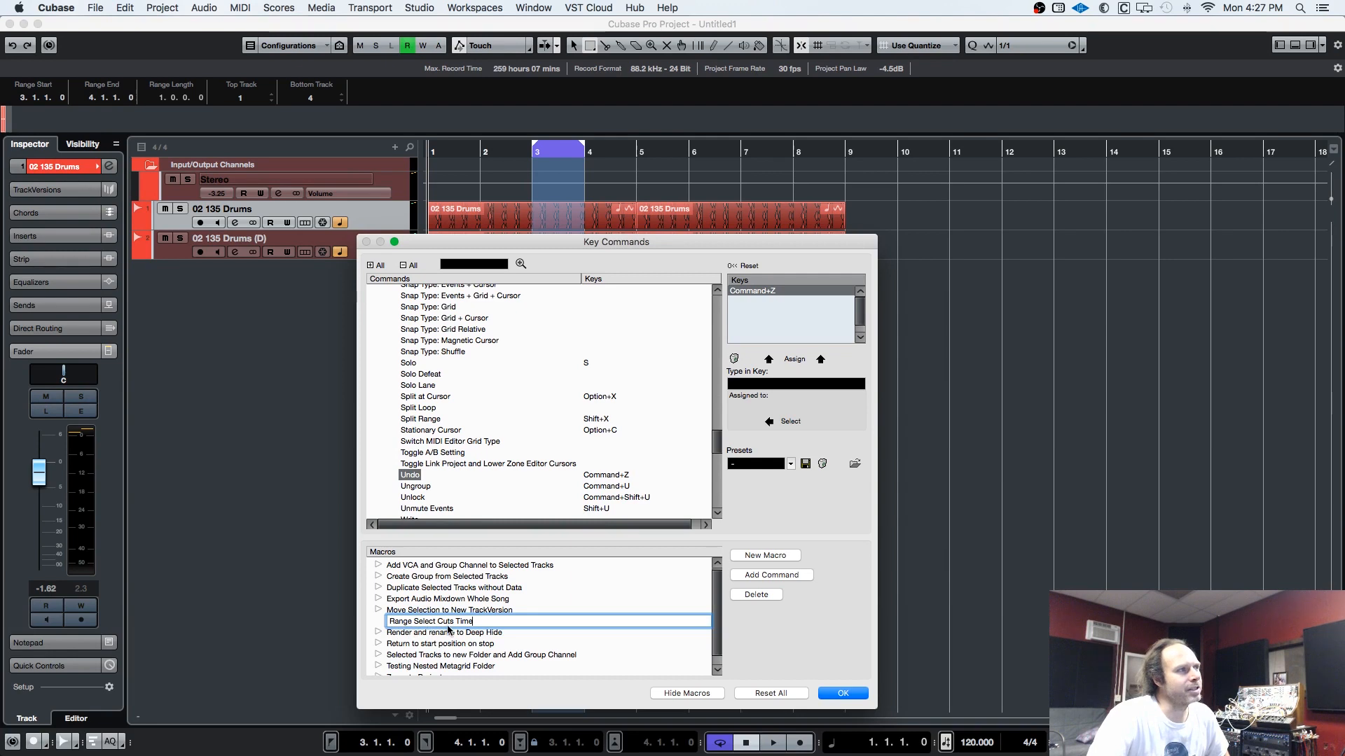
{"action": "left_click", "coordinate": [522, 589]}
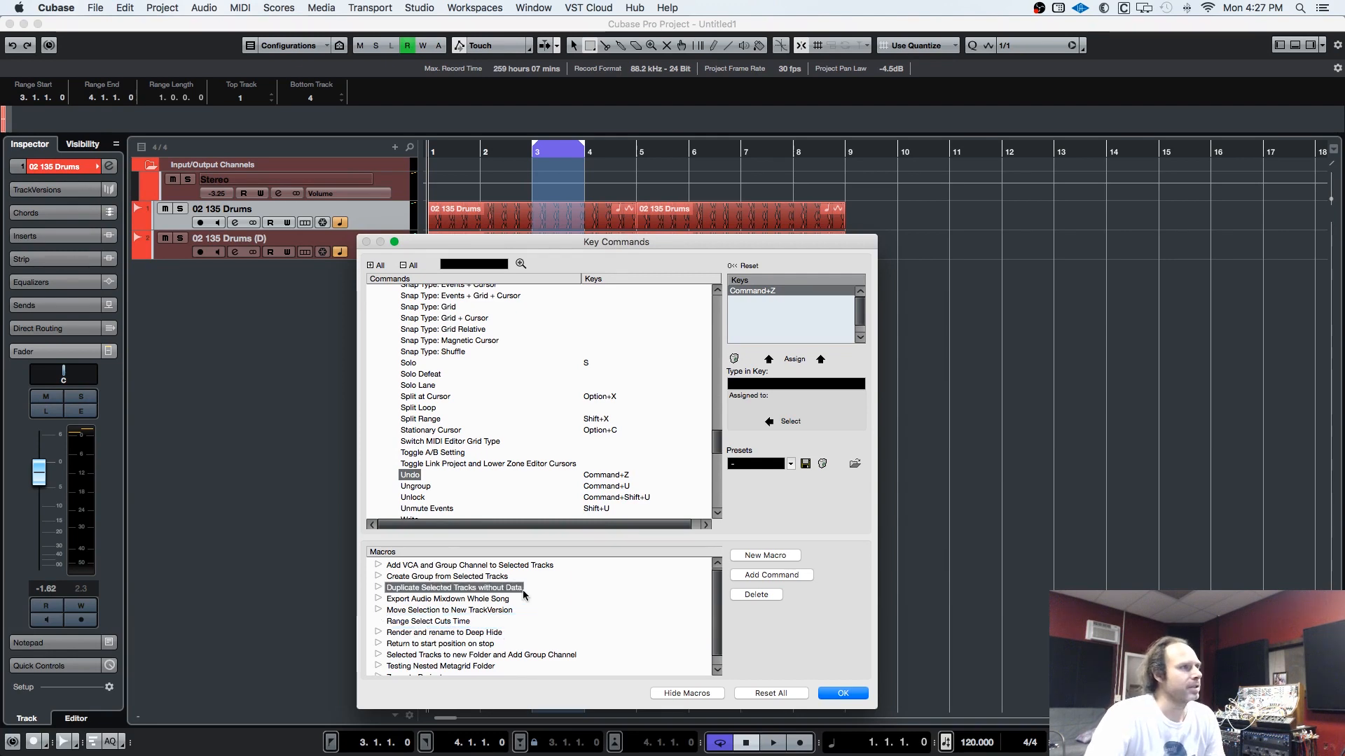
{"action": "left_click", "coordinate": [468, 621]}
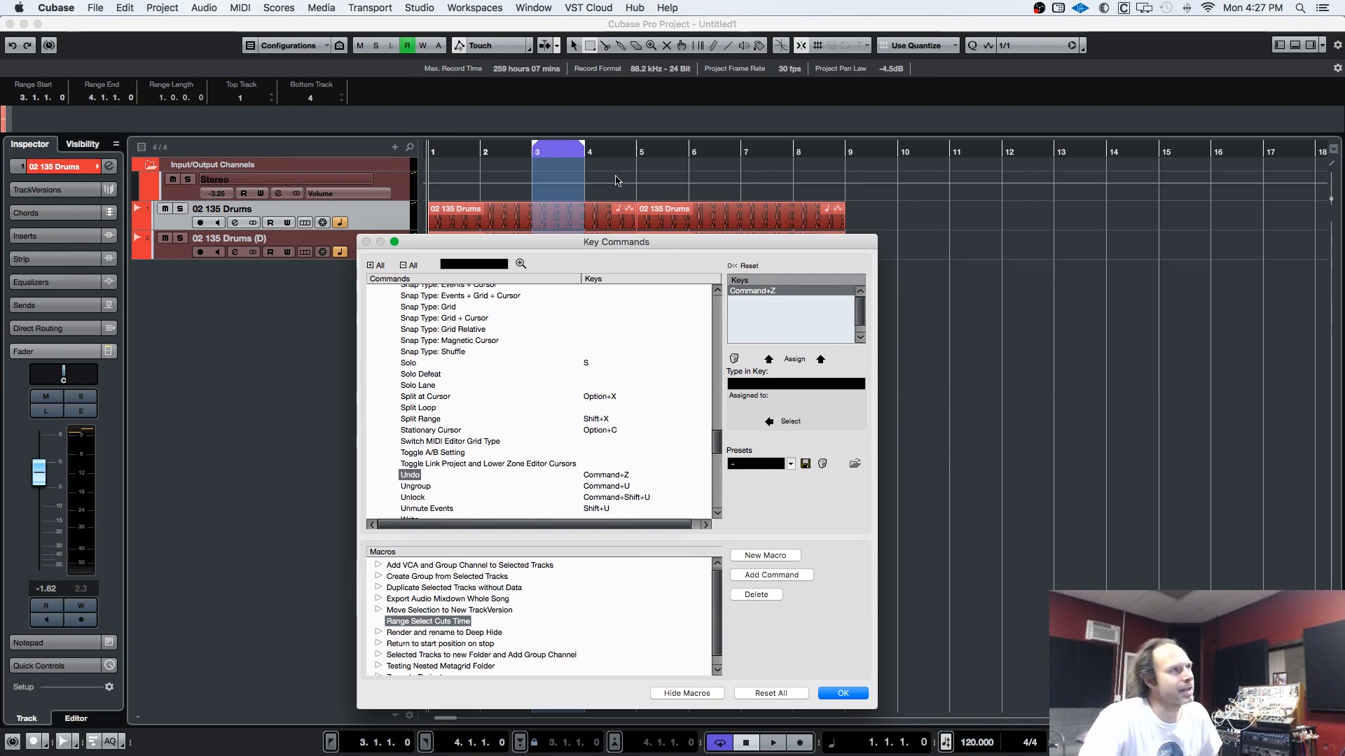
{"action": "left_click_drag", "start_coordinate": [536, 247], "coordinate": [832, 217]}
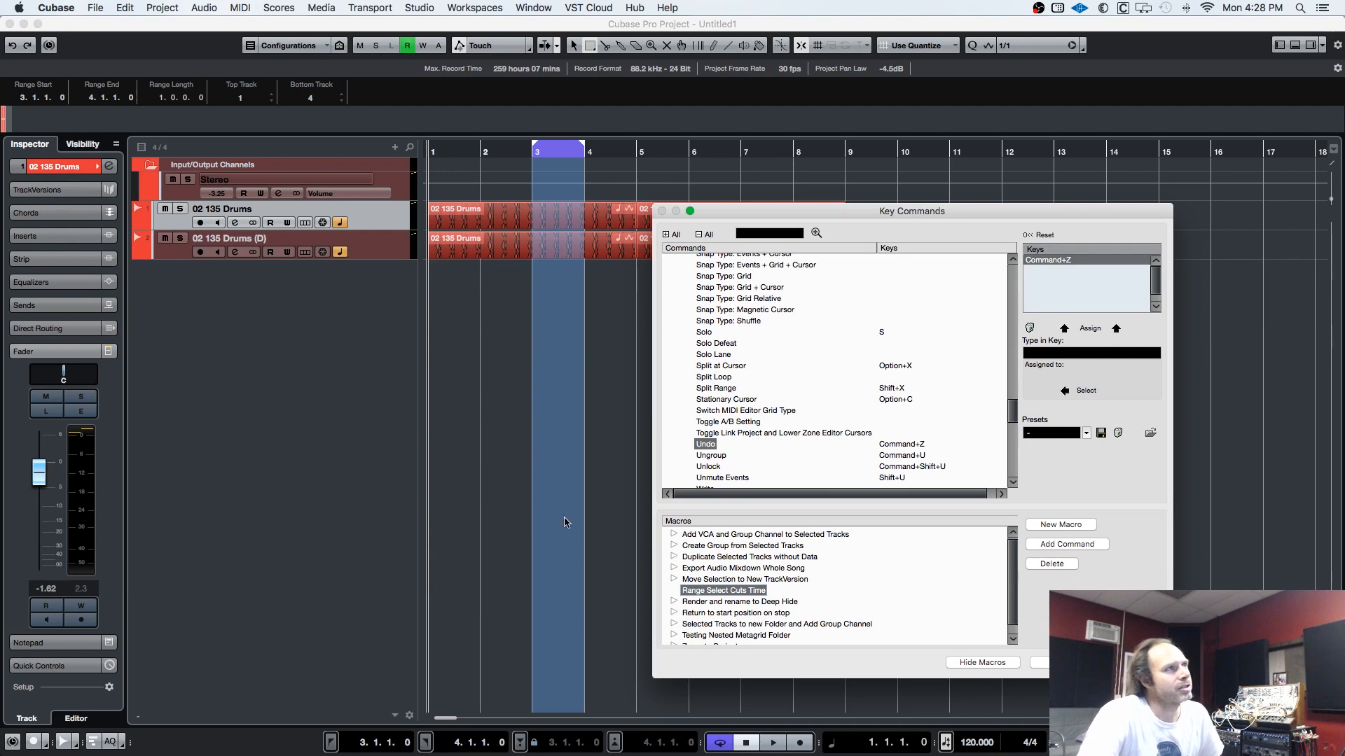
Look through the key command categories and the Transport Locators commands for the one that sets the locators to the selection range
{"action": "left_click", "coordinate": [786, 234]}
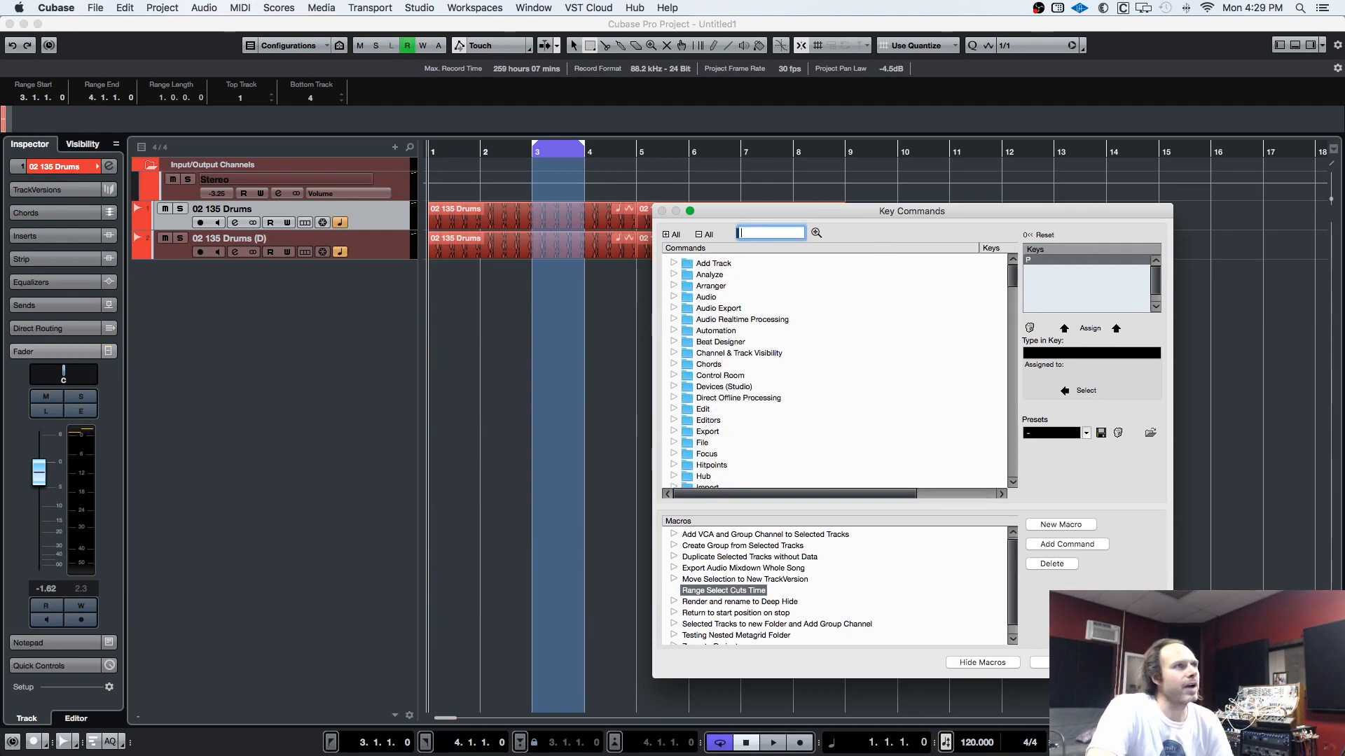
{"action": "left_click_drag", "start_coordinate": [828, 210], "coordinate": [827, 174]}
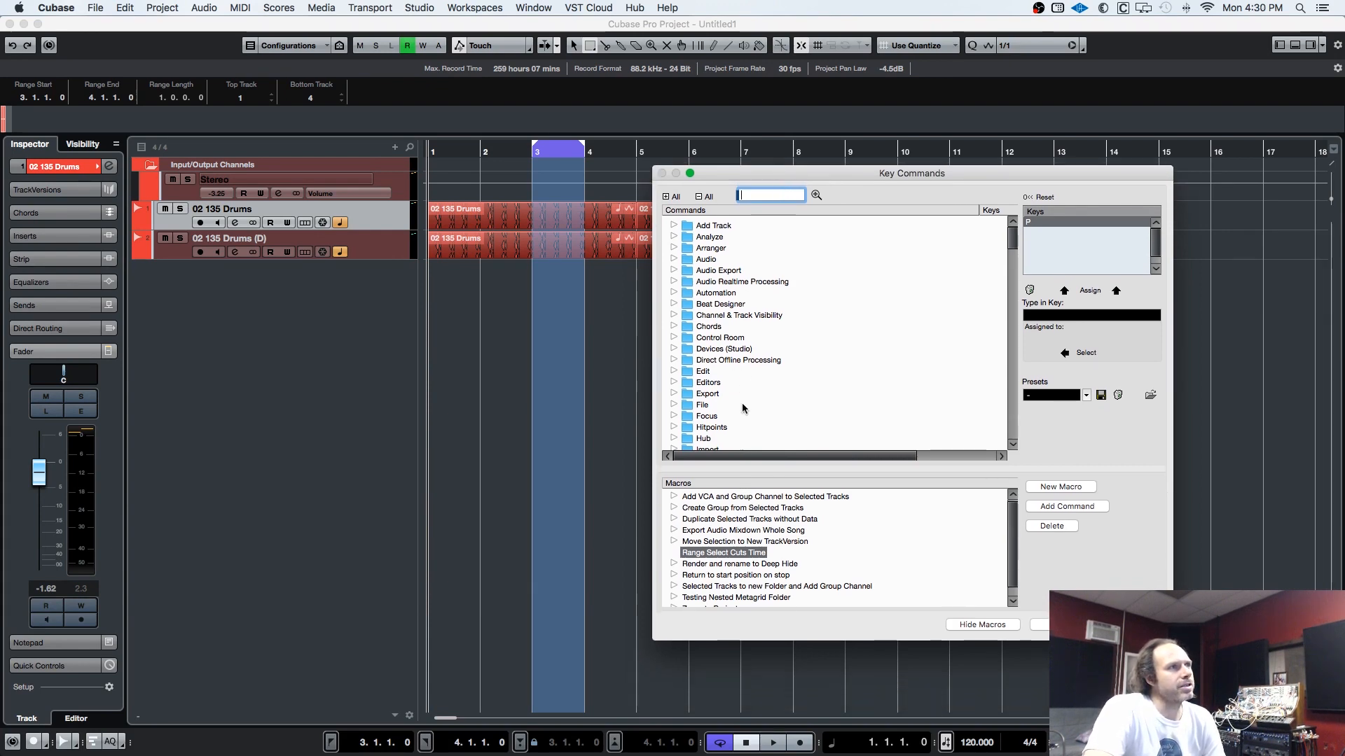
{"action": "scroll", "coordinate": [733, 343], "scroll_direction": "down", "scroll_amount": 5}
{"action": "scroll", "coordinate": [733, 344], "scroll_direction": "up", "scroll_amount": 5}
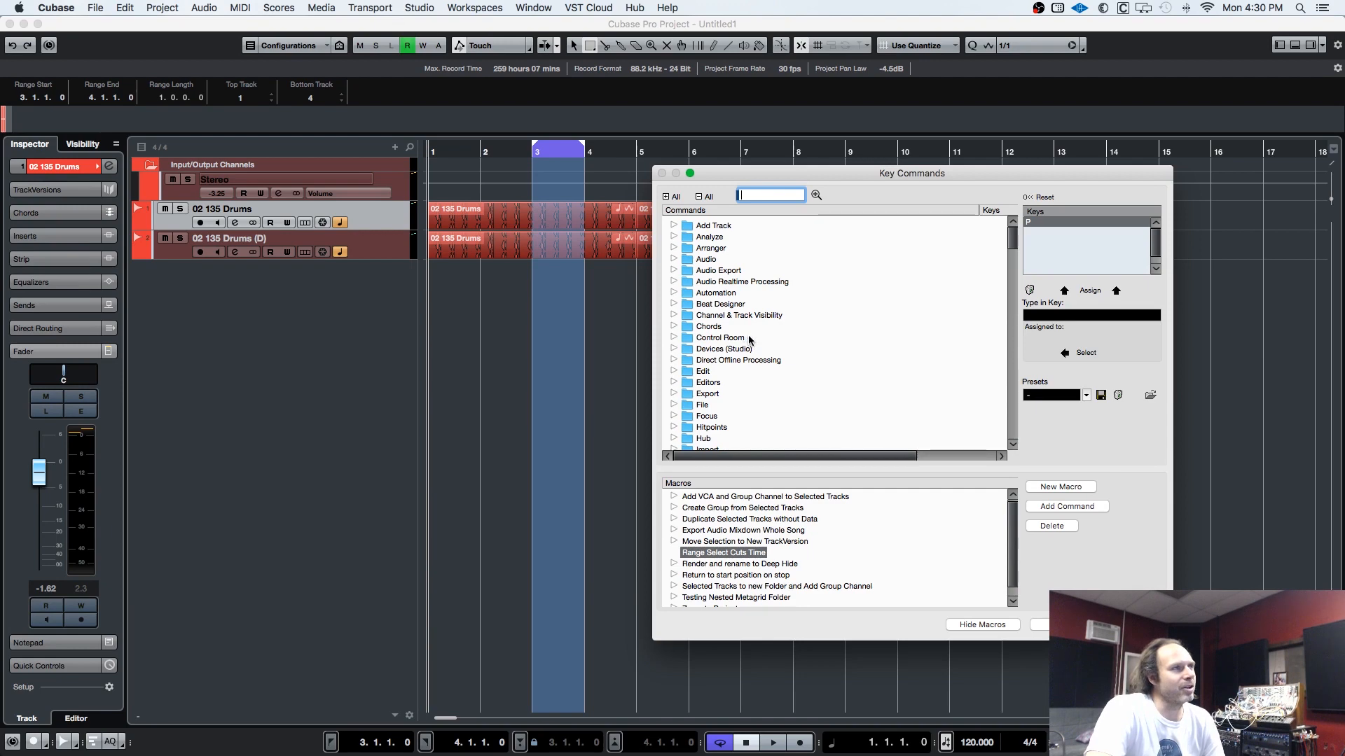
{"action": "scroll", "coordinate": [754, 364], "scroll_direction": "down", "scroll_amount": 5}
{"action": "scroll", "coordinate": [754, 364], "scroll_direction": "up", "scroll_amount": 5}
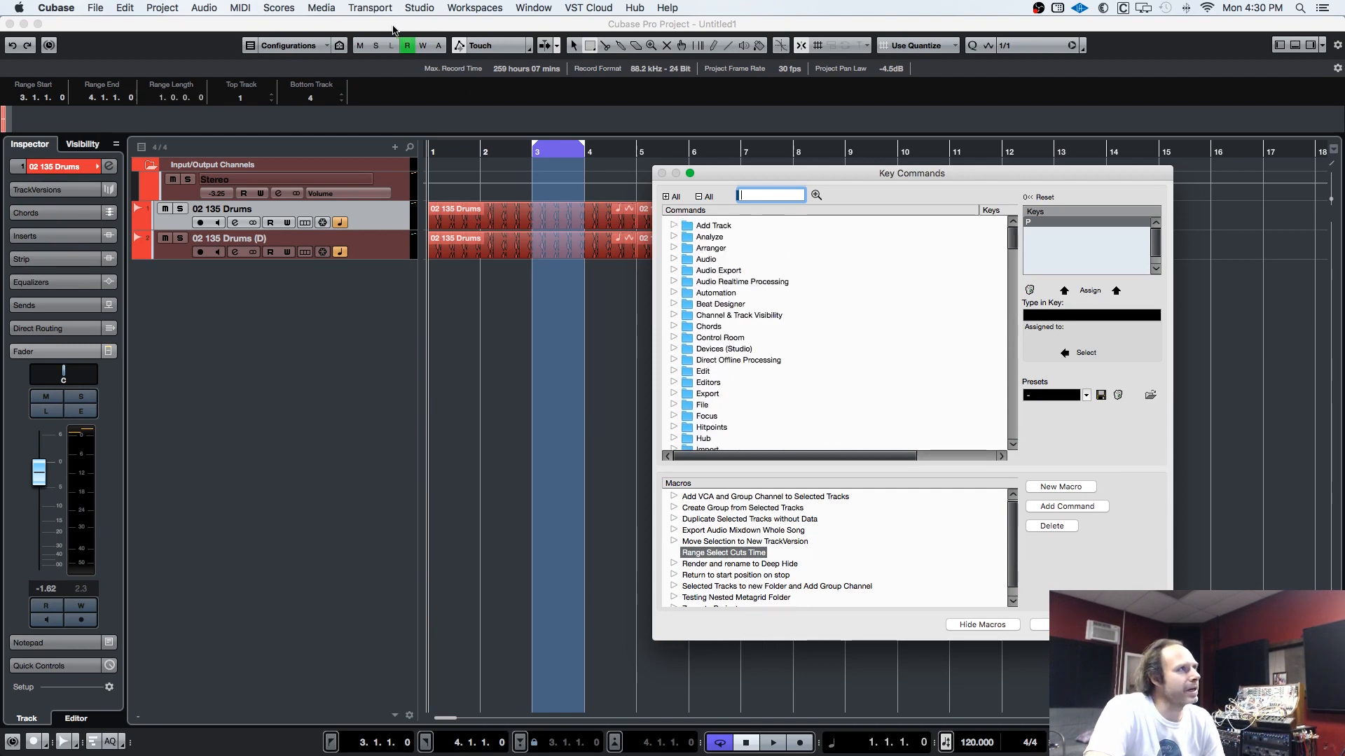
{"action": "left_click", "coordinate": [370, 8]}
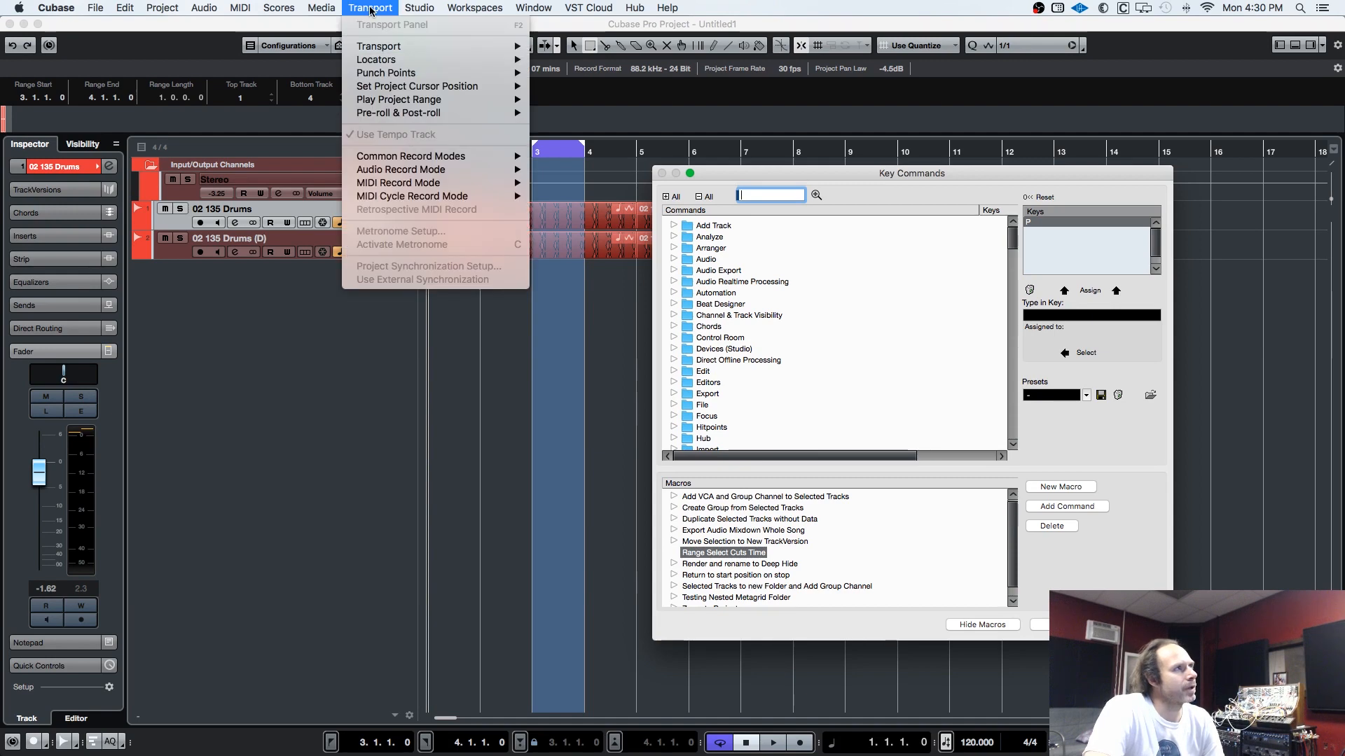
{"action": "mouse_move", "coordinate": [383, 61]}
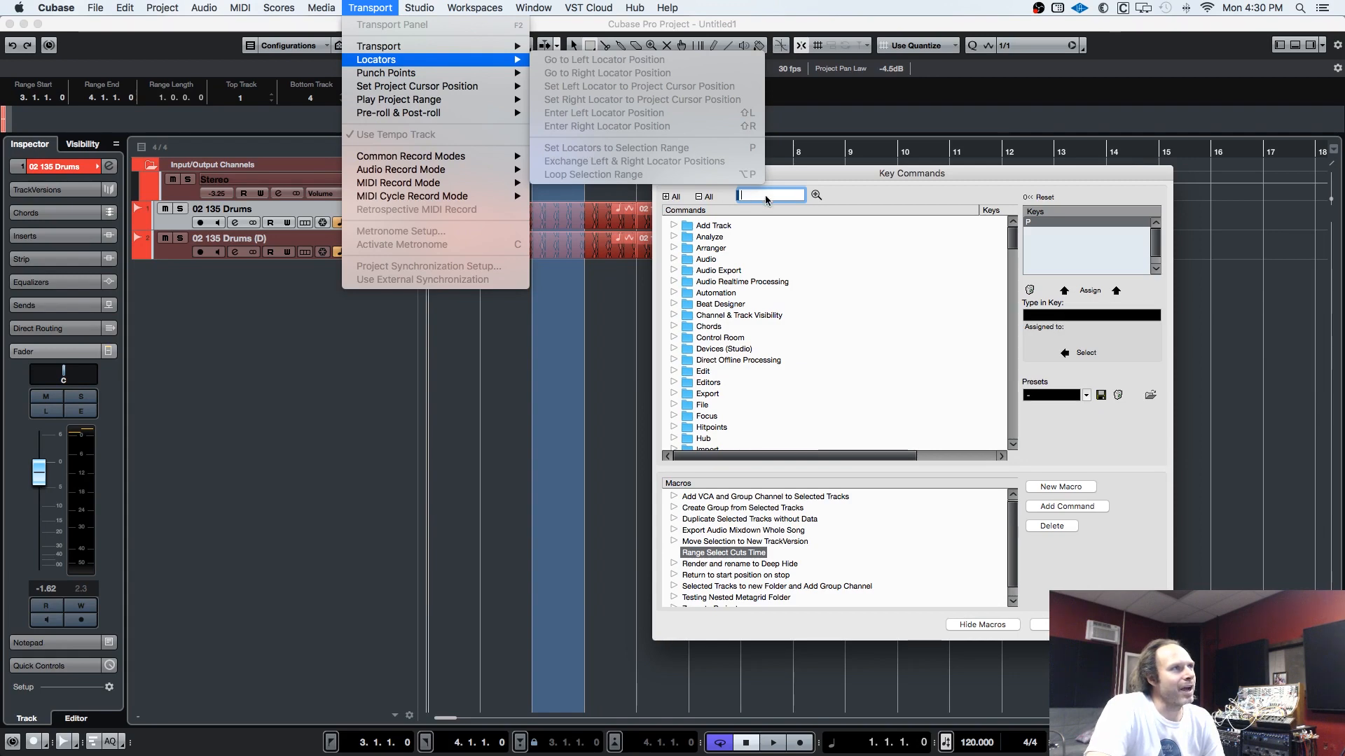
{"action": "left_click", "coordinate": [838, 294]}
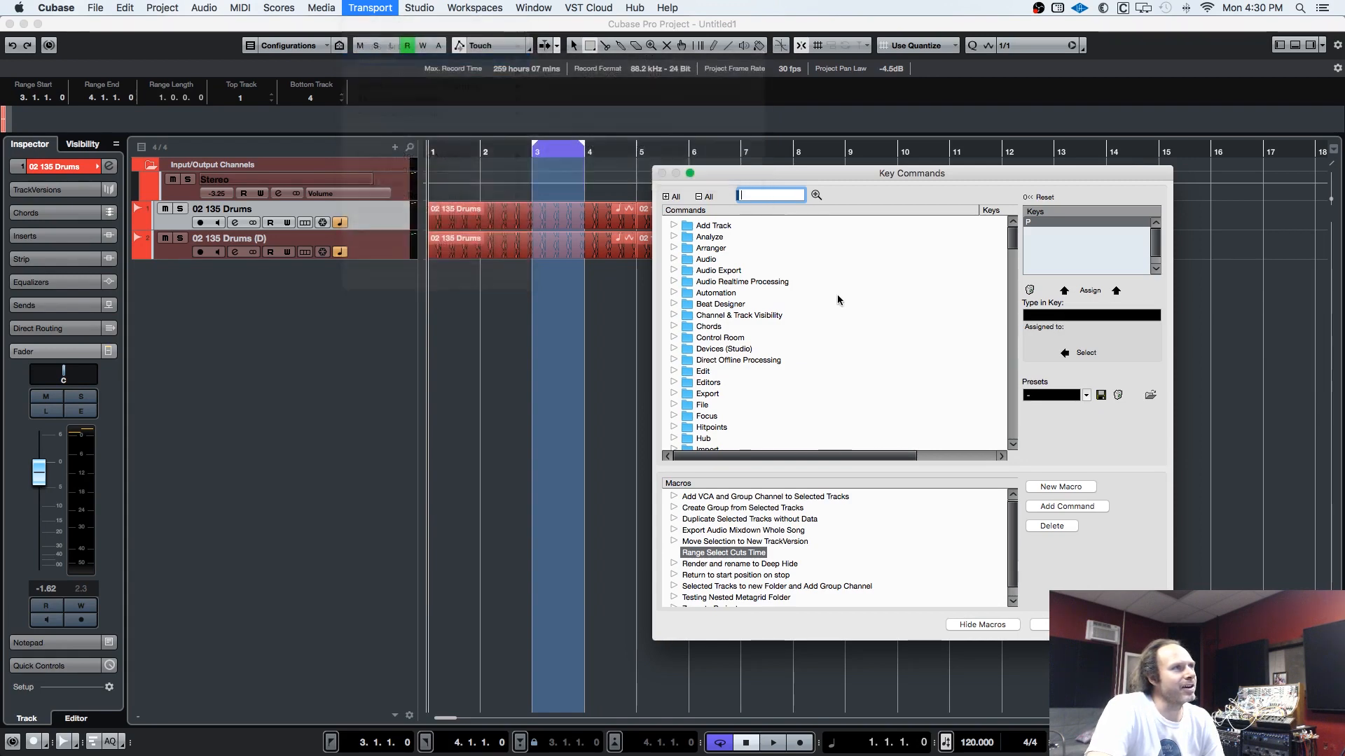
Add the Transport command Locators to Selection to the Range Select Cuts Time macro
{"action": "scroll", "coordinate": [792, 303], "scroll_direction": "down", "scroll_amount": 10}
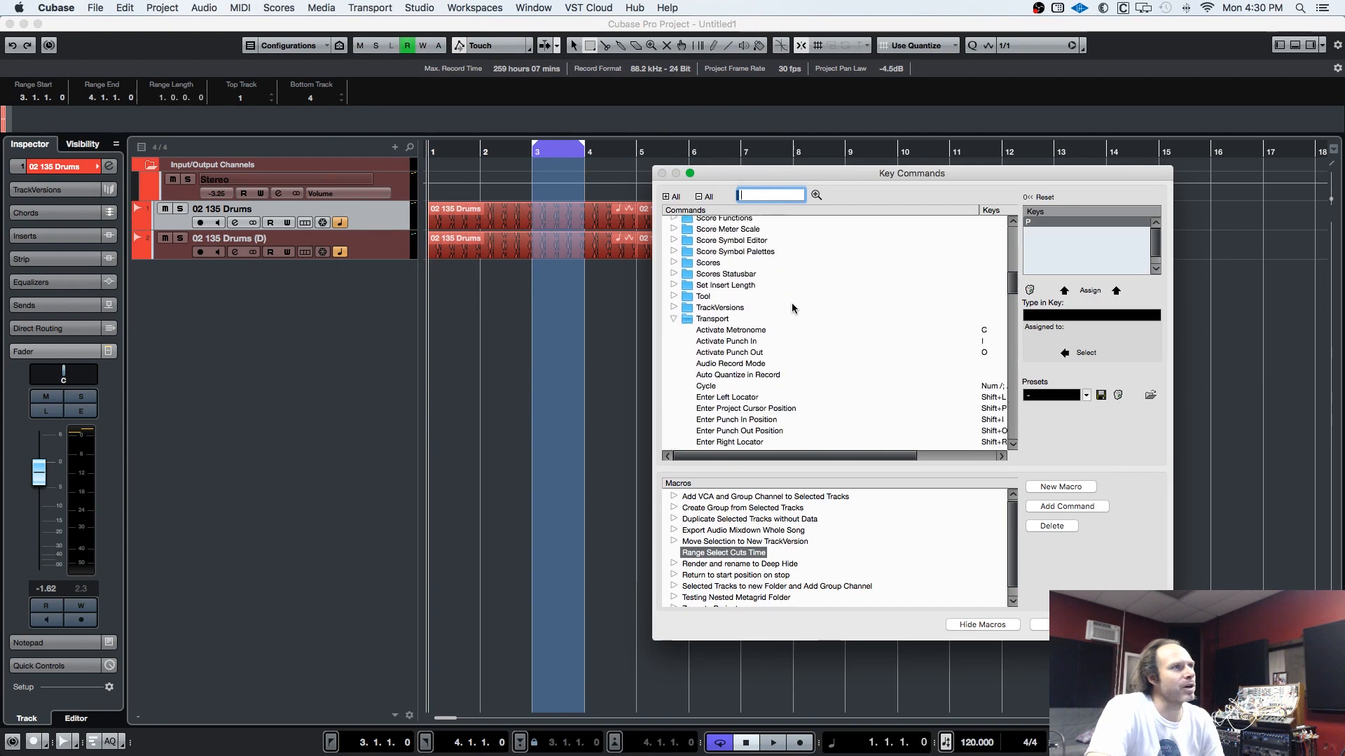
{"action": "scroll", "coordinate": [805, 319], "scroll_direction": "down", "scroll_amount": 5}
{"action": "scroll", "coordinate": [830, 322], "scroll_direction": "down", "scroll_amount": 3}
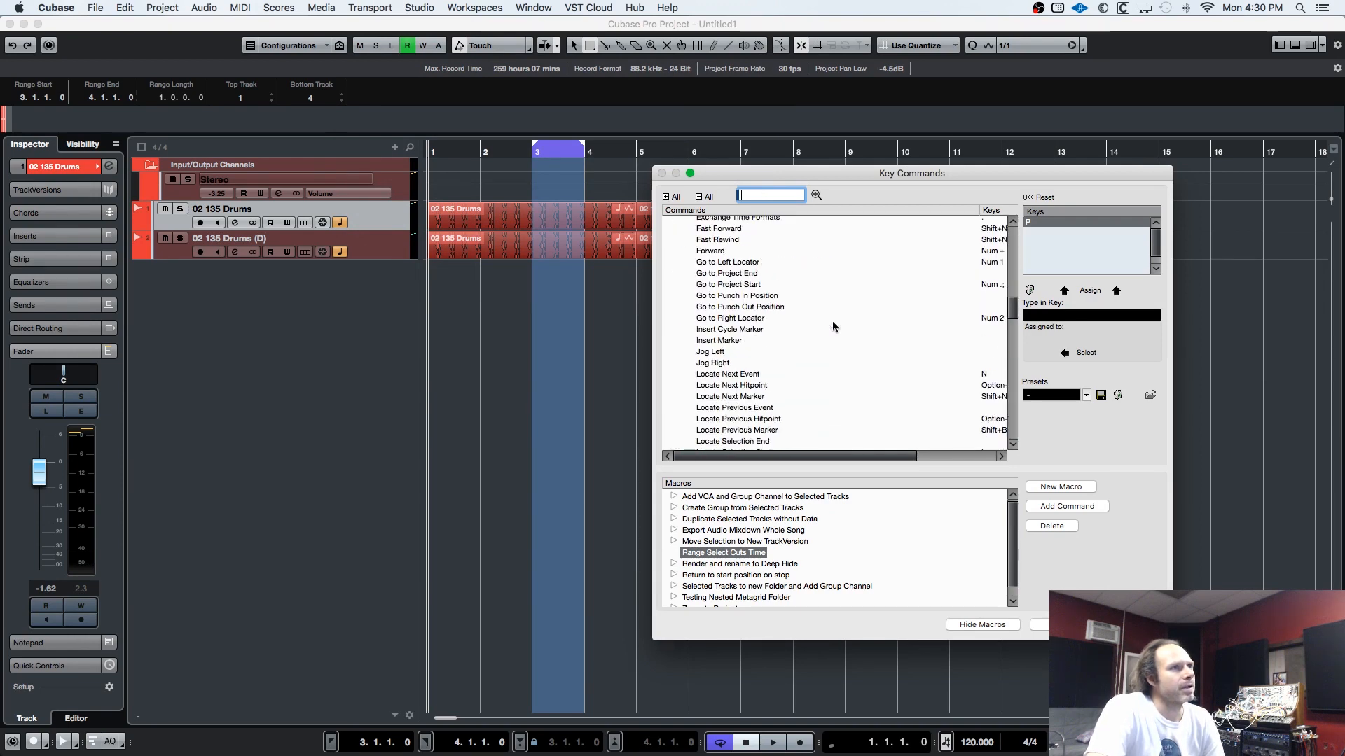
{"action": "scroll", "coordinate": [813, 311], "scroll_direction": "down", "scroll_amount": 3}
{"action": "left_click", "coordinate": [744, 301]}
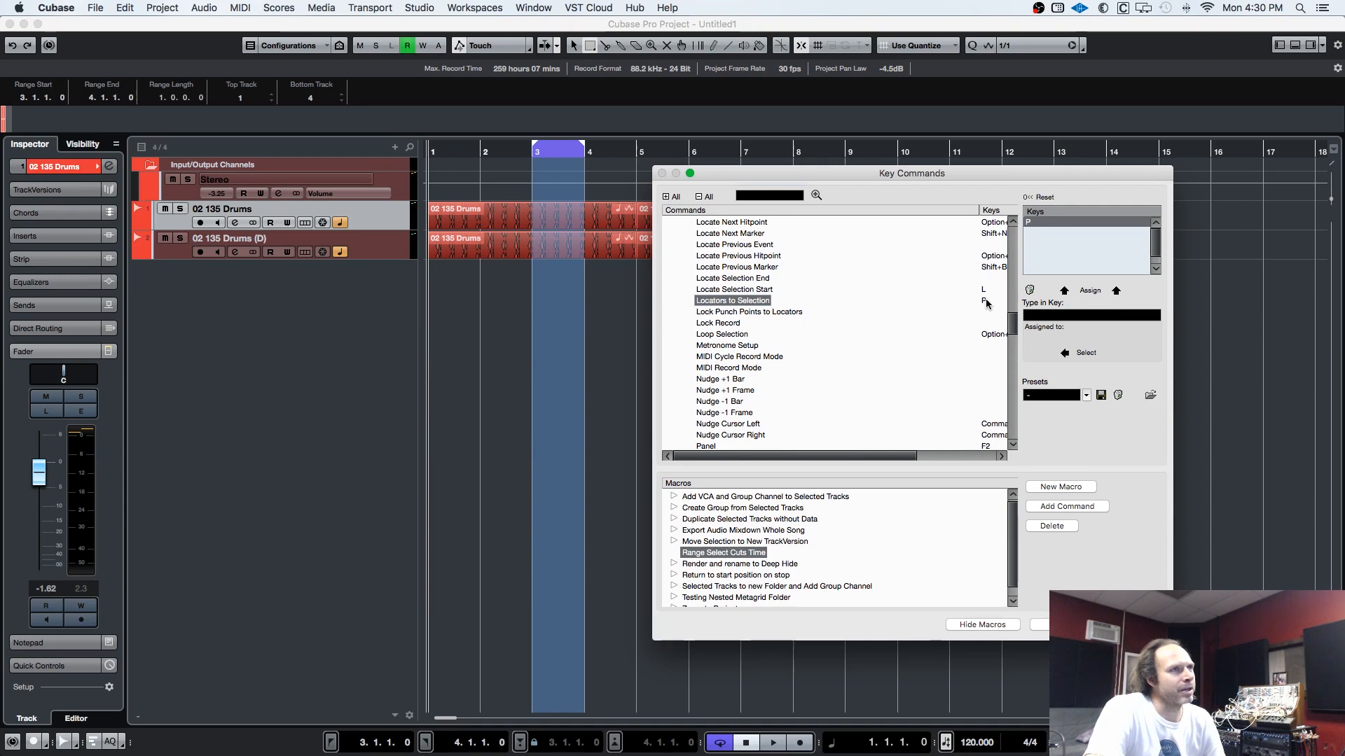
{"action": "left_click", "coordinate": [734, 308]}
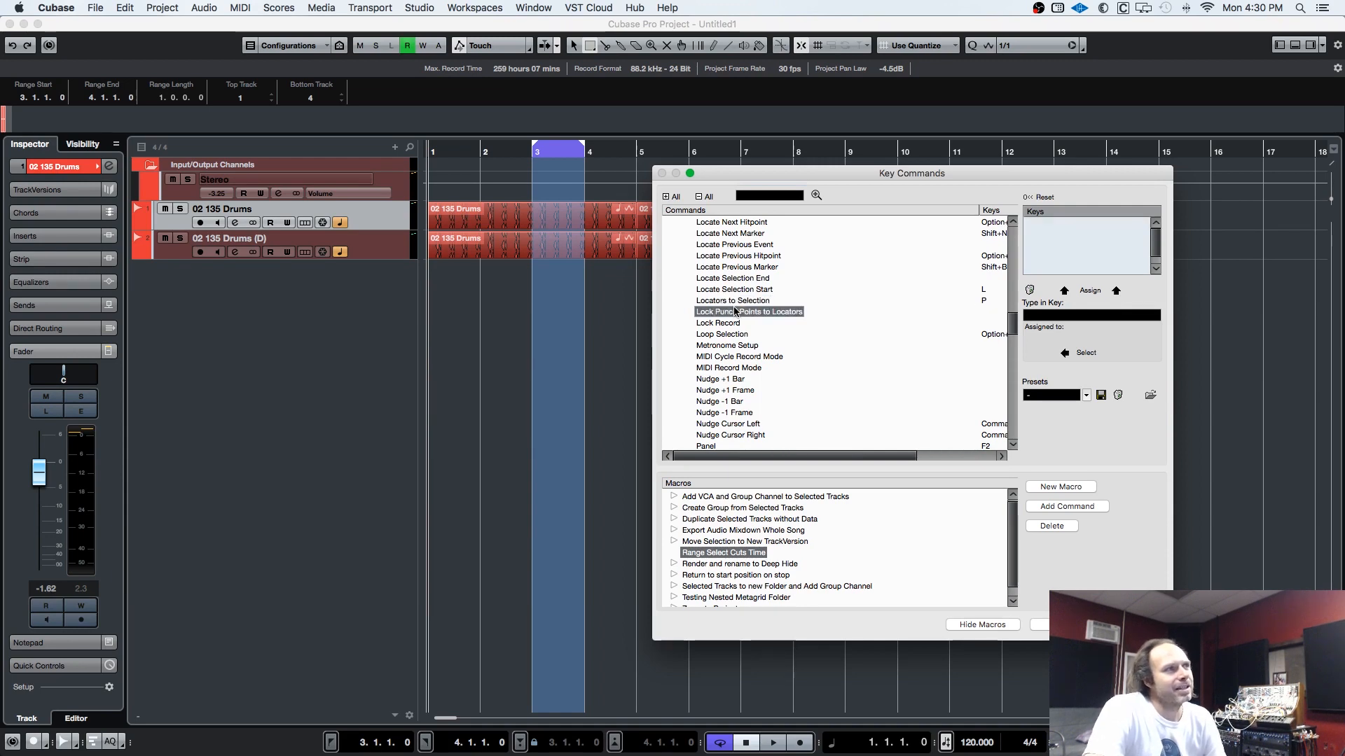
{"action": "left_click", "coordinate": [738, 300]}
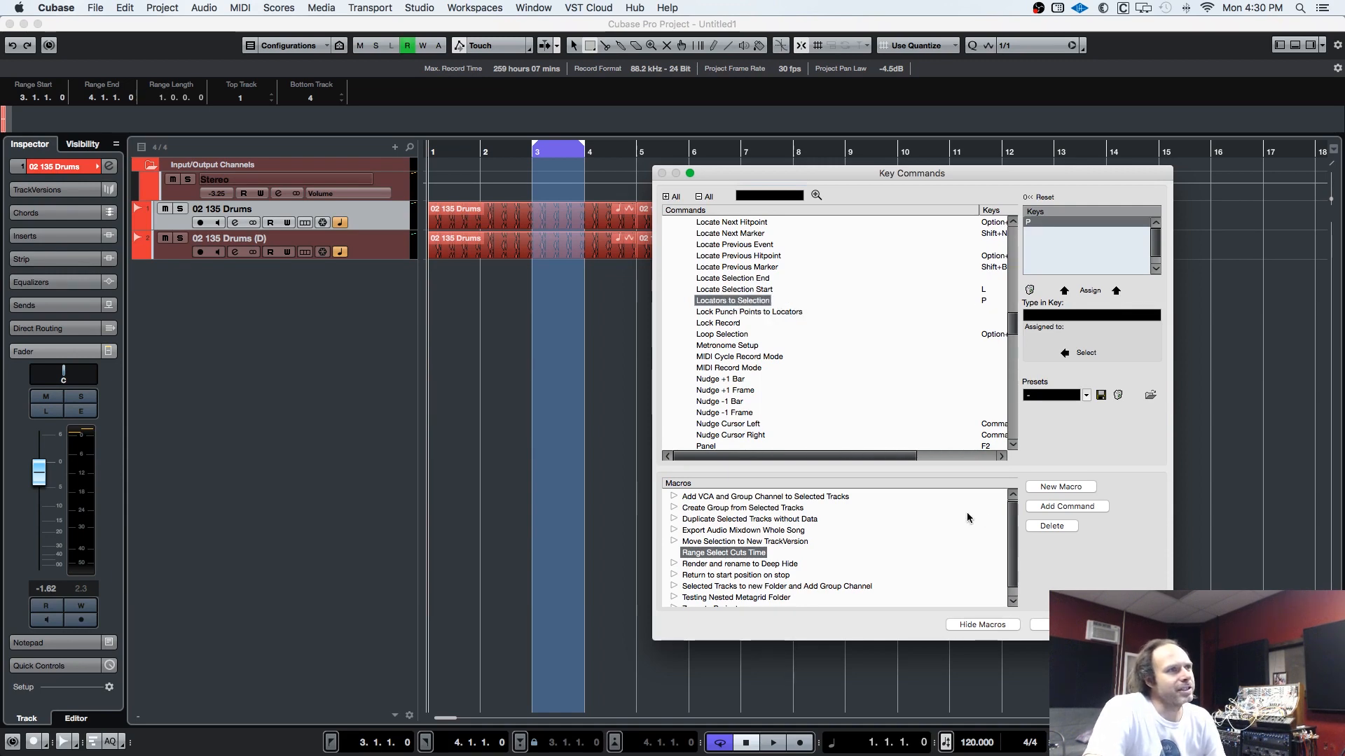
{"action": "left_click", "coordinate": [1066, 506]}
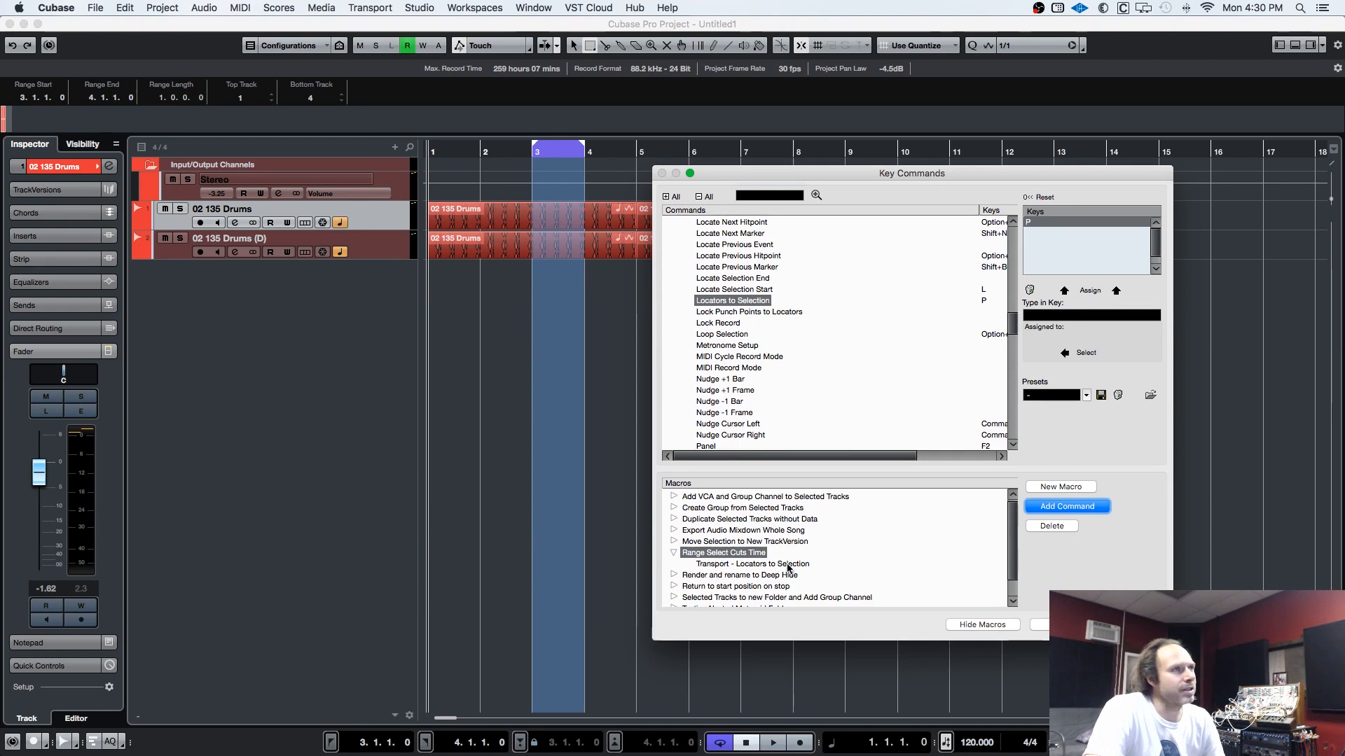
Find the Edit command Select in Loop and add it to the Range Select Cuts Time macro
{"action": "scroll", "coordinate": [754, 297], "scroll_direction": "up", "scroll_amount": 5}
{"action": "scroll", "coordinate": [754, 297], "scroll_direction": "right", "scroll_amount": 3}
{"action": "left_click", "coordinate": [755, 197]}
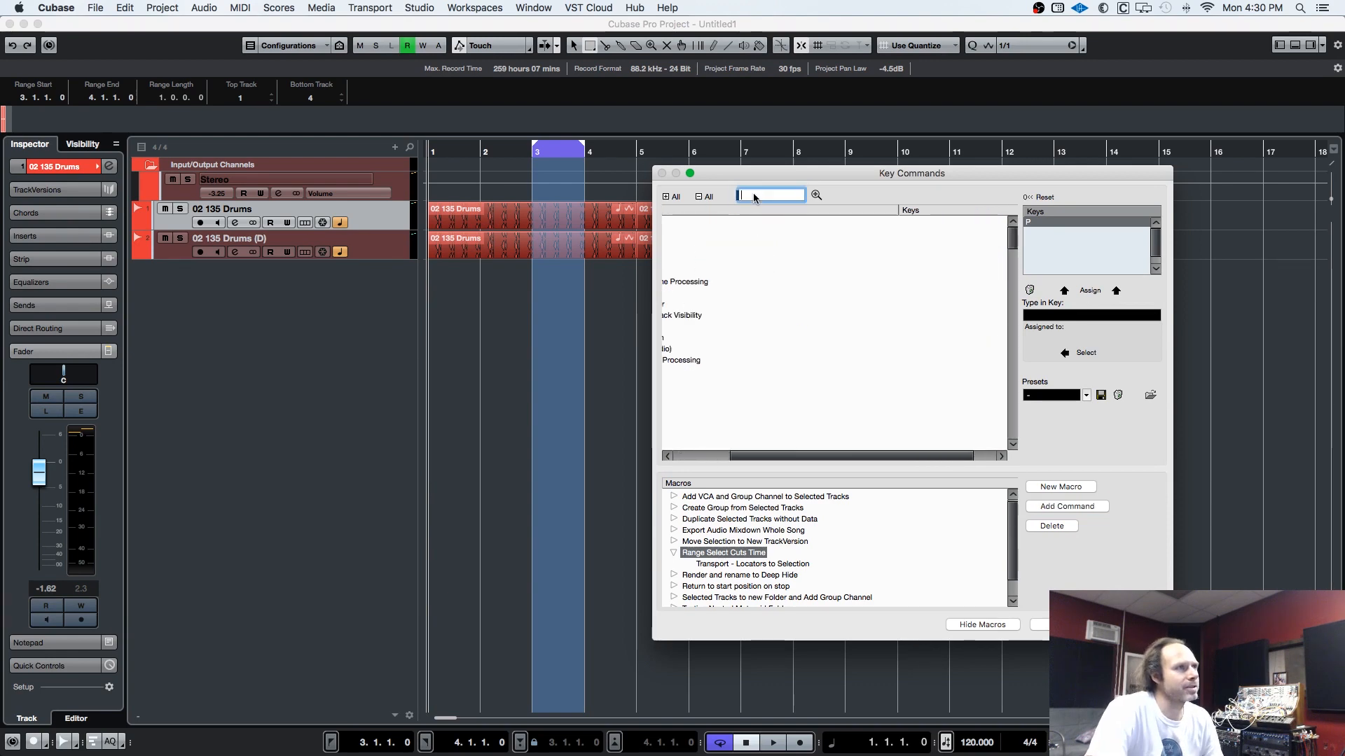
{"action": "type", "text": "select"}
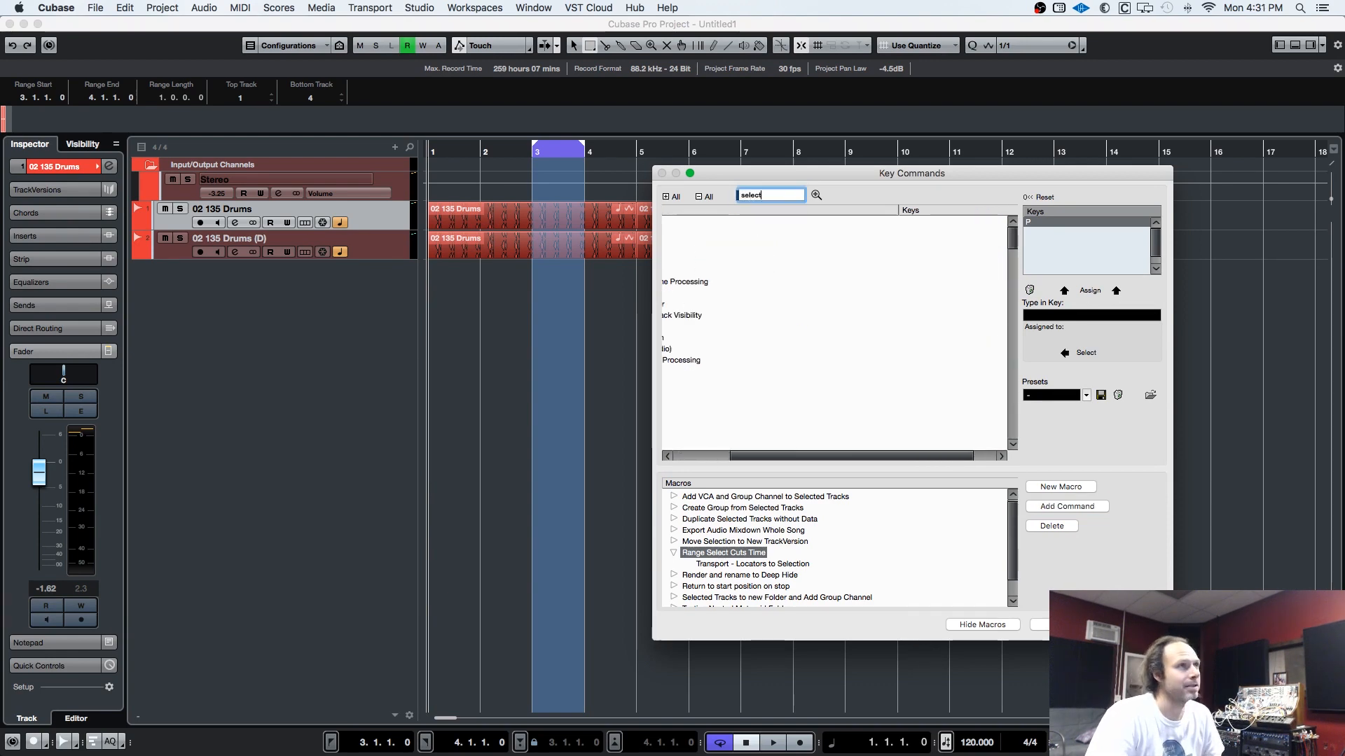
{"action": "type", "text": " in loop"}
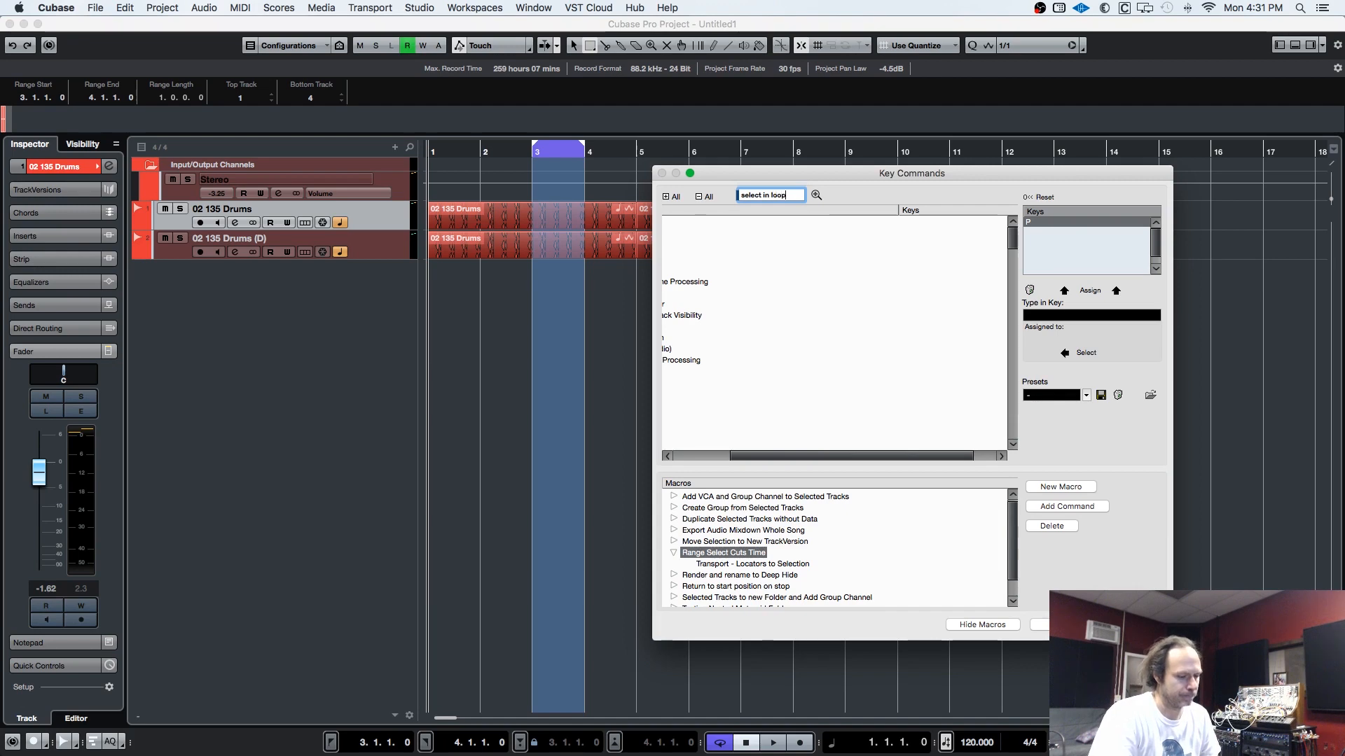
{"action": "key", "text": "Return"}
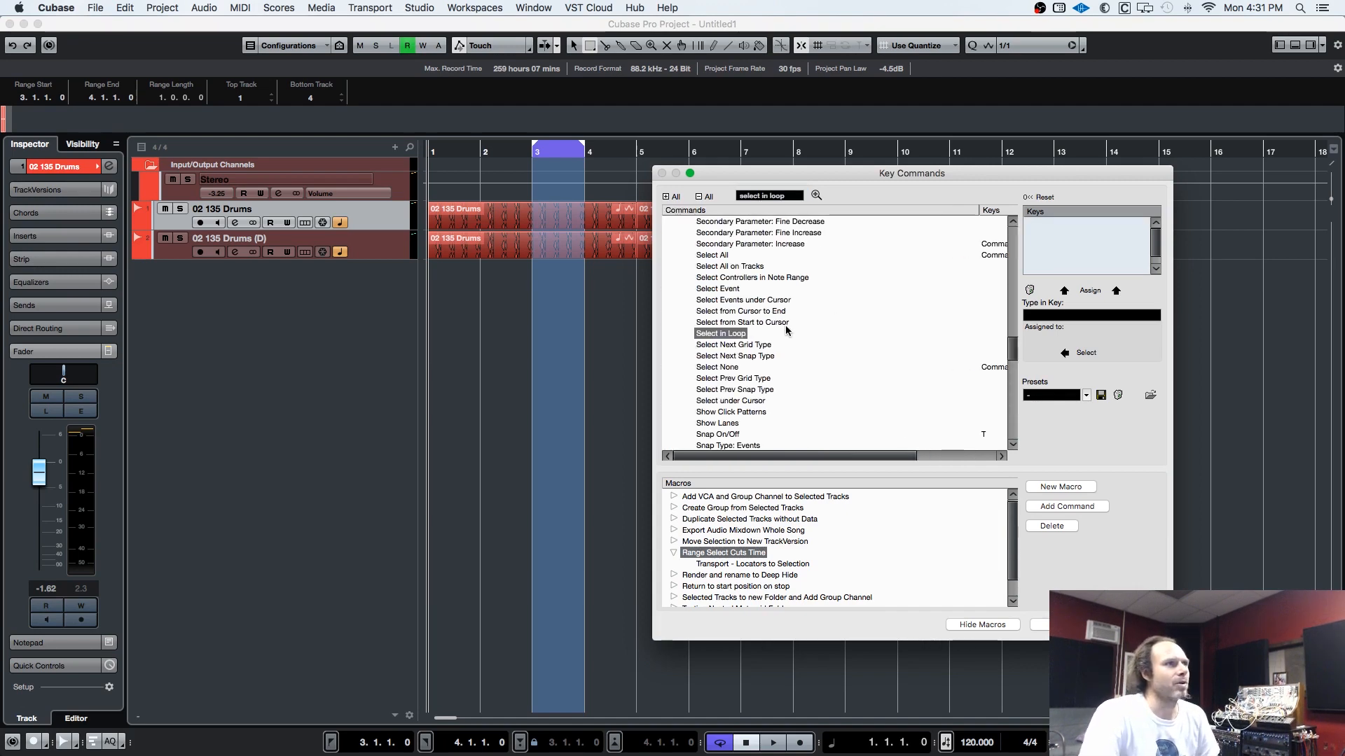
{"action": "left_click", "coordinate": [745, 343]}
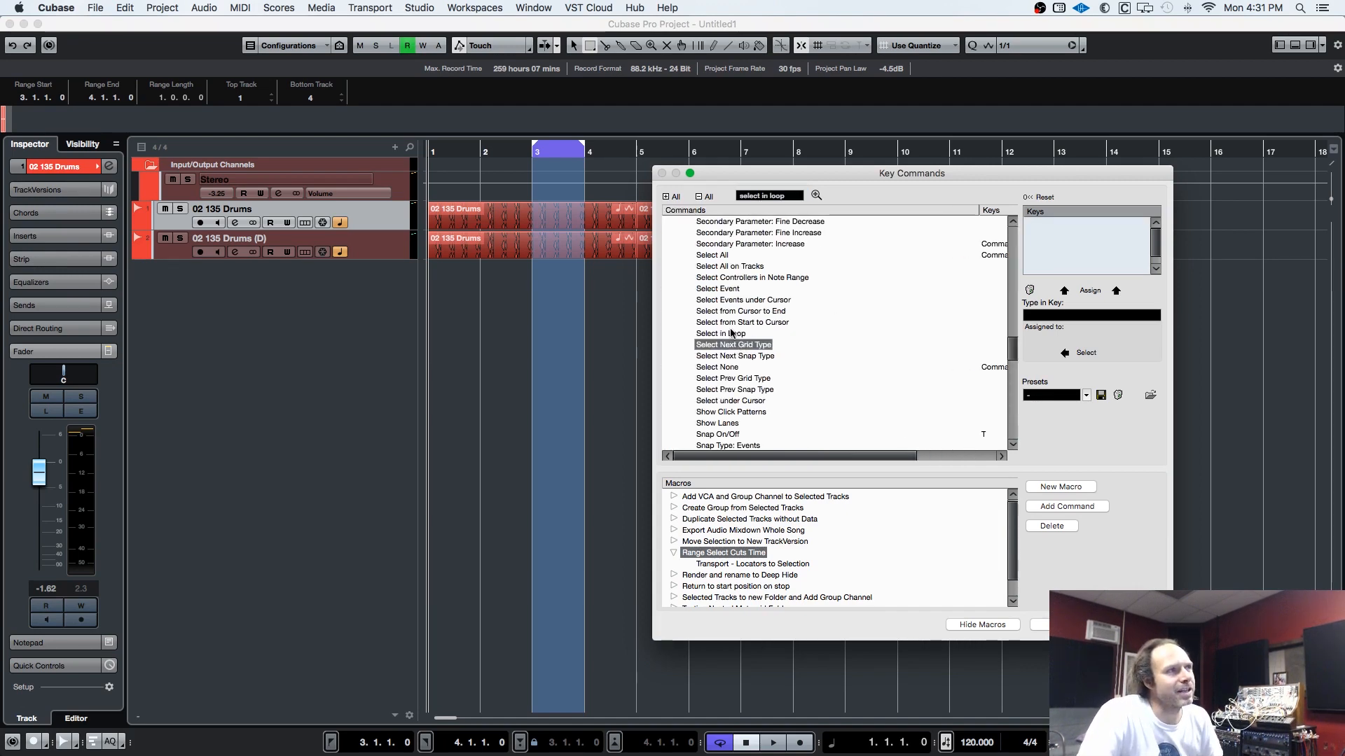
{"action": "left_click", "coordinate": [731, 334]}
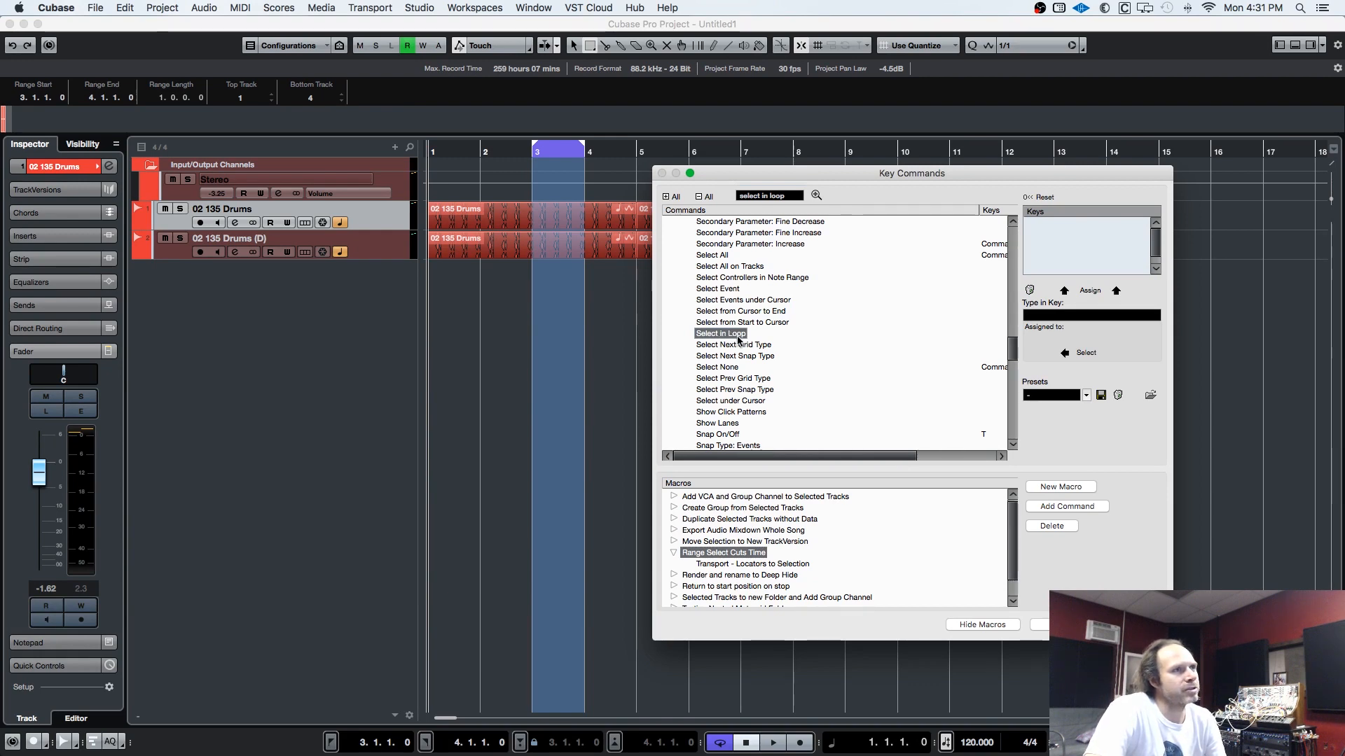
{"action": "left_click", "coordinate": [1080, 507]}
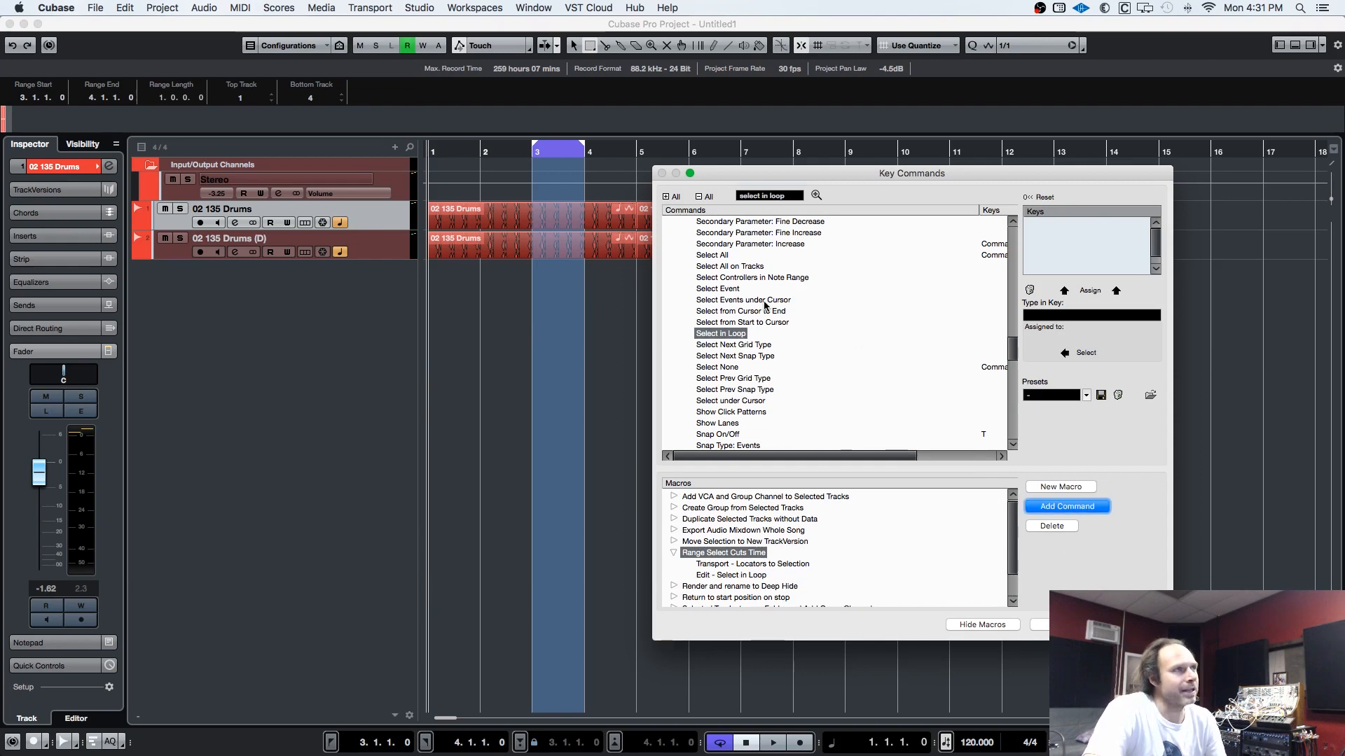
Find the Edit command Cut Time and add it to the Range Select Cuts Time macro
{"action": "left_click", "coordinate": [787, 198]}
{"action": "type", "text": "cut time"}
{"action": "key", "text": "Return"}
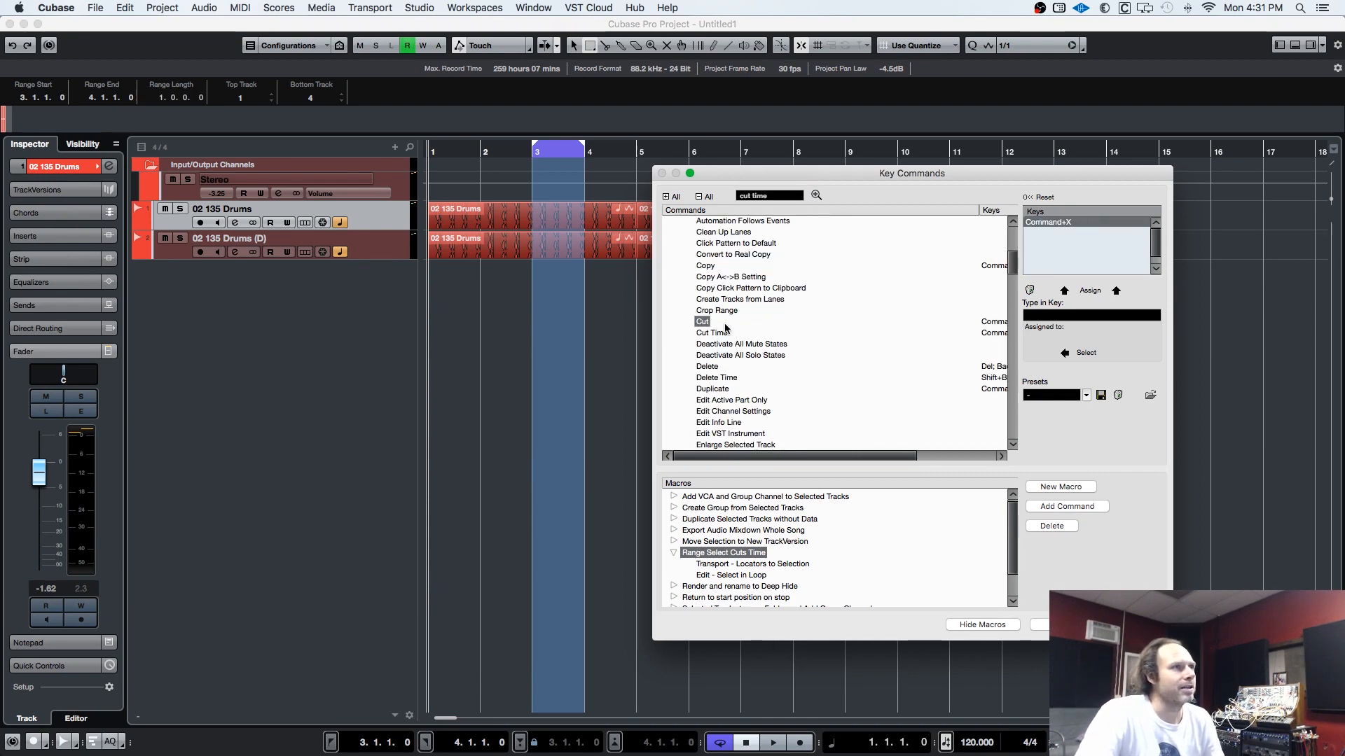
{"action": "left_click", "coordinate": [1091, 507]}
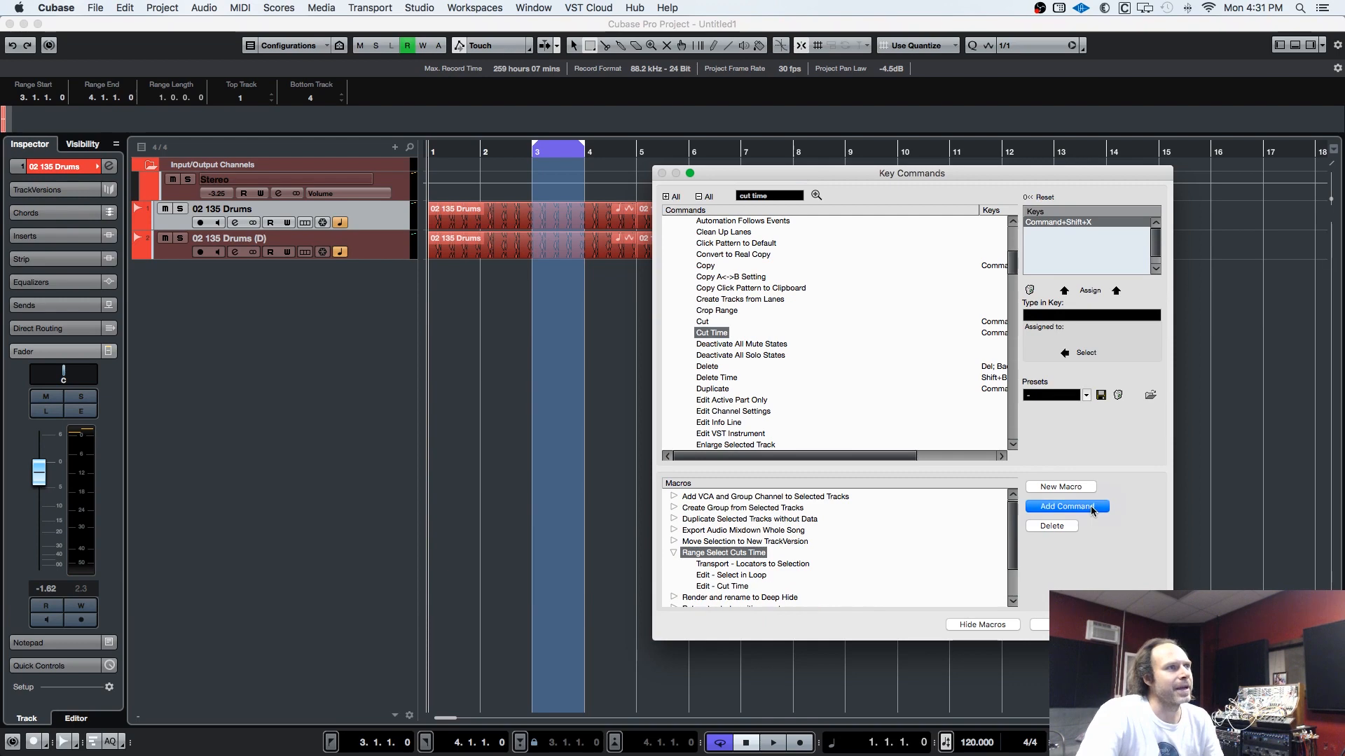
Review the order of the commands inside the Range Select Cuts Time macro: Locators to Selection, Select in Loop and Cut Time
{"action": "scroll", "coordinate": [966, 564], "scroll_direction": "down", "scroll_amount": 3}
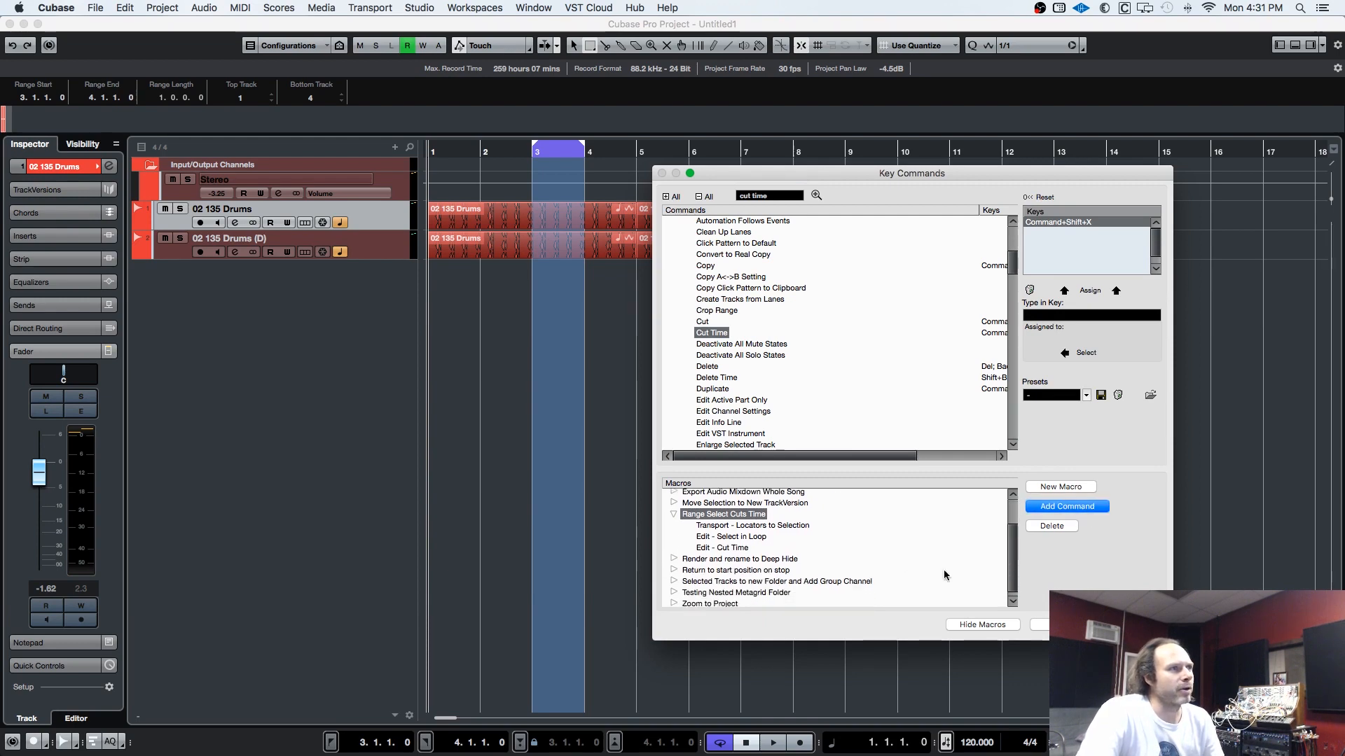
{"action": "left_click", "coordinate": [711, 526]}
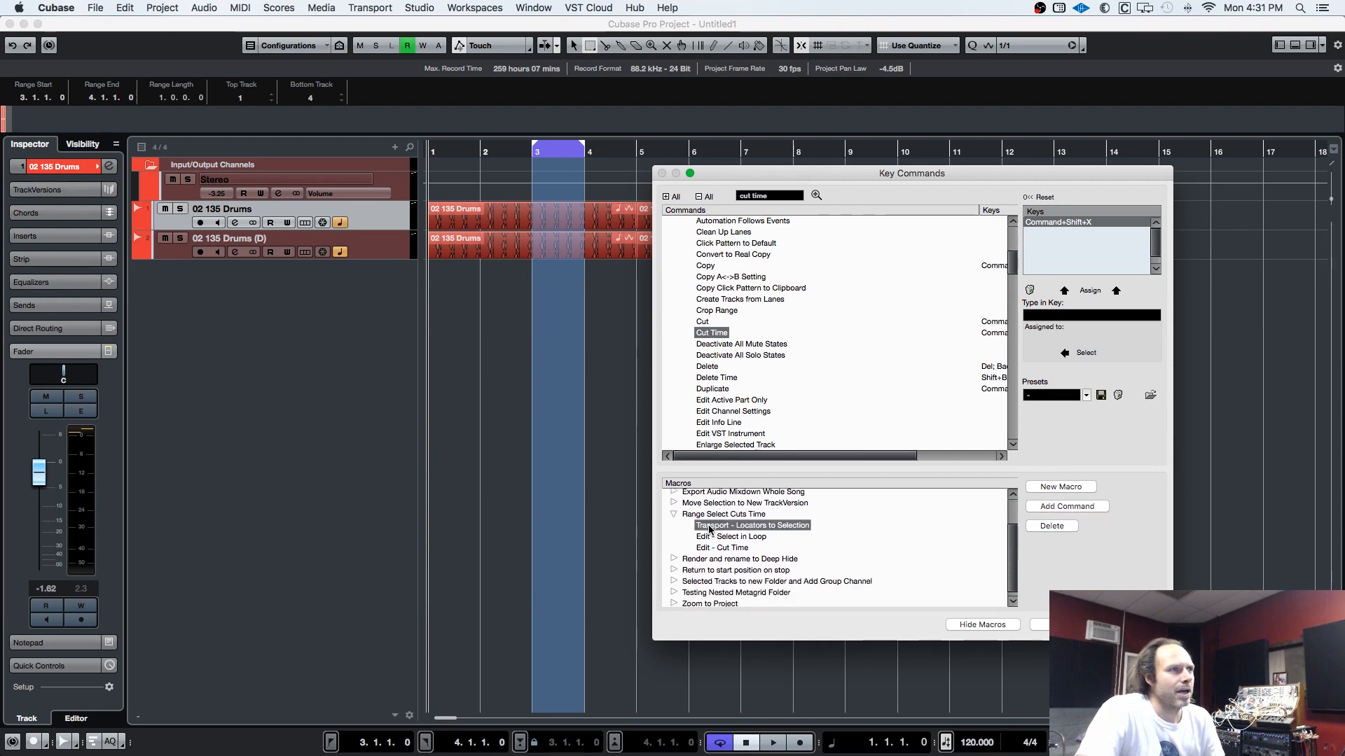
{"action": "left_click", "coordinate": [770, 537]}
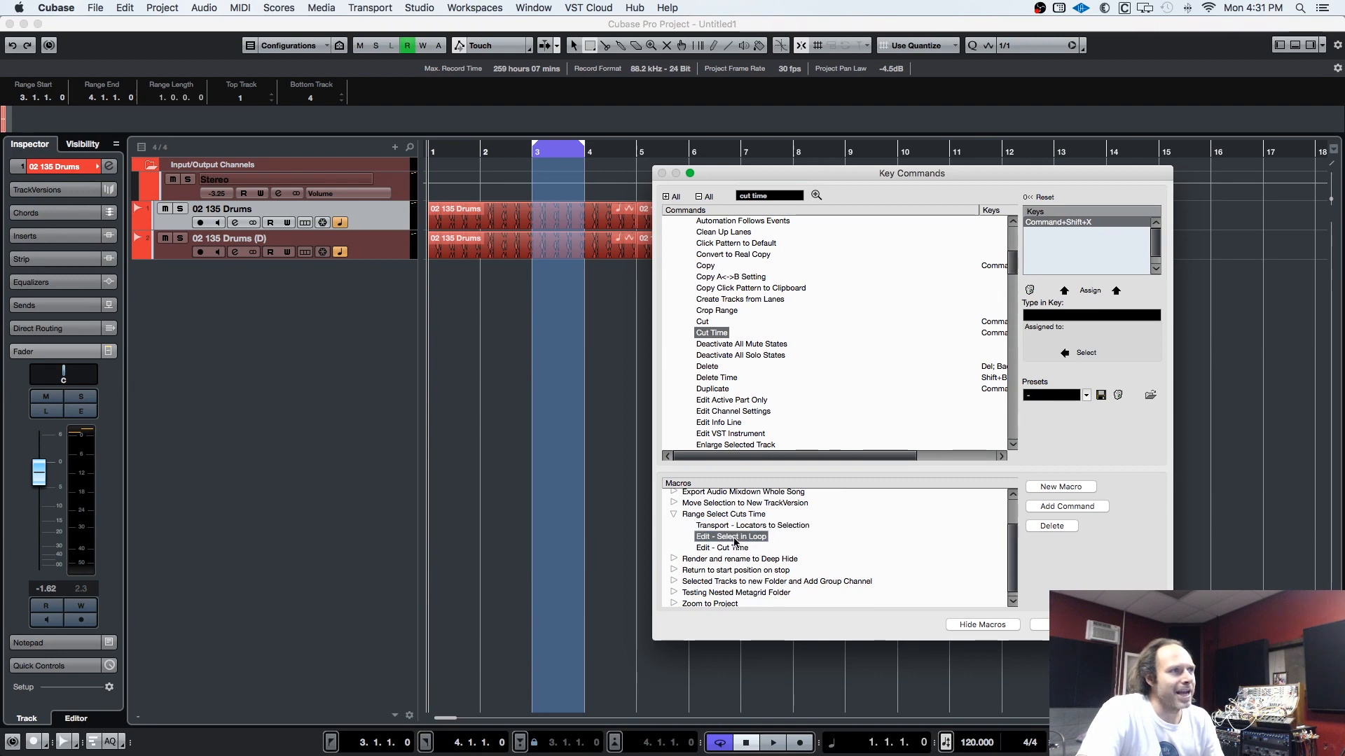
{"action": "left_click", "coordinate": [725, 550]}
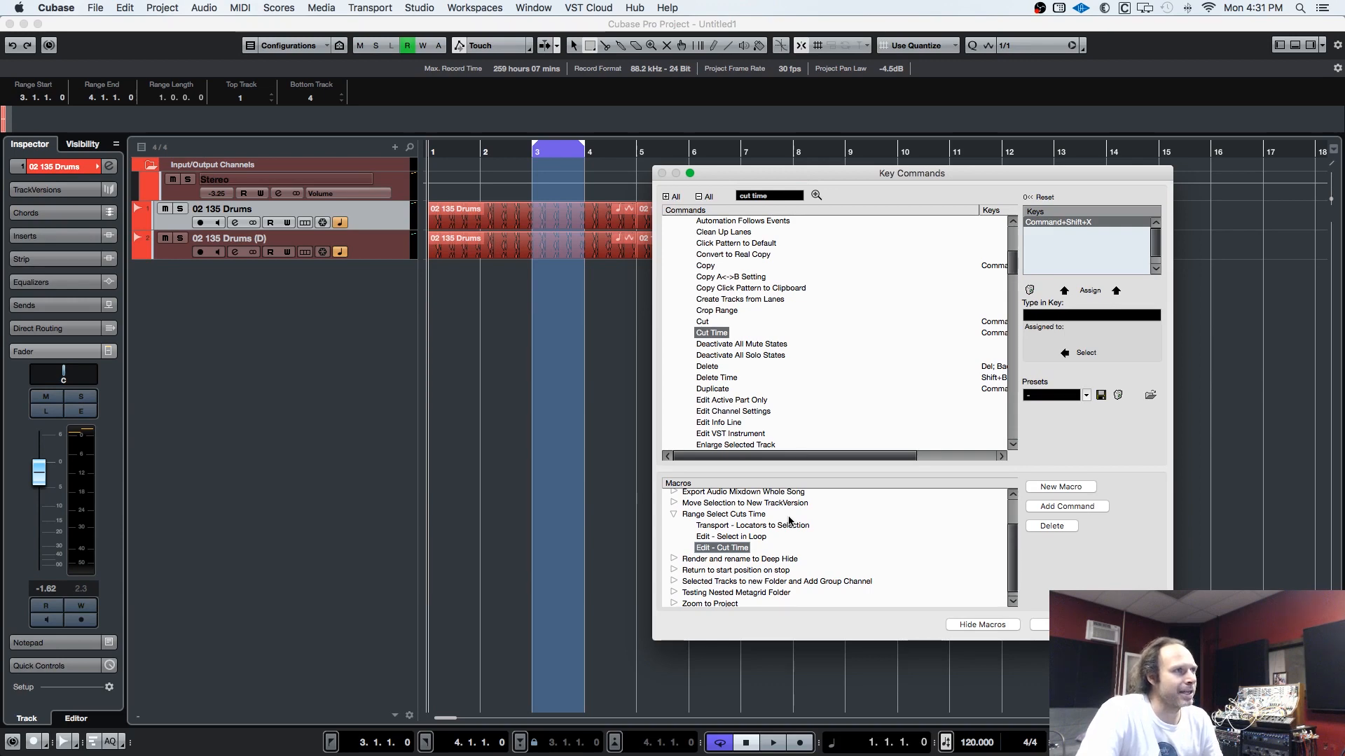
{"action": "left_click", "coordinate": [728, 514]}
{"action": "left_click", "coordinate": [746, 536]}
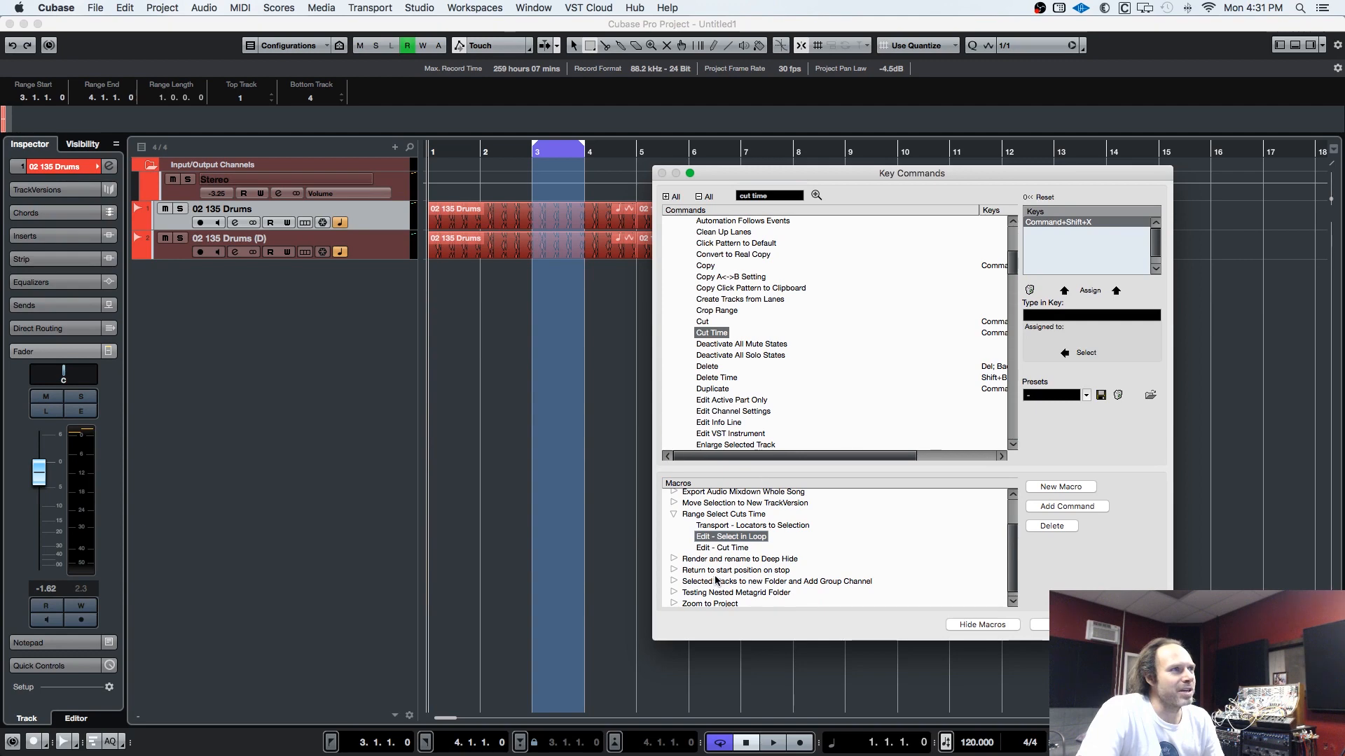
{"action": "left_click", "coordinate": [737, 525]}
{"action": "left_click", "coordinate": [737, 515]}
{"action": "left_click", "coordinate": [736, 526]}
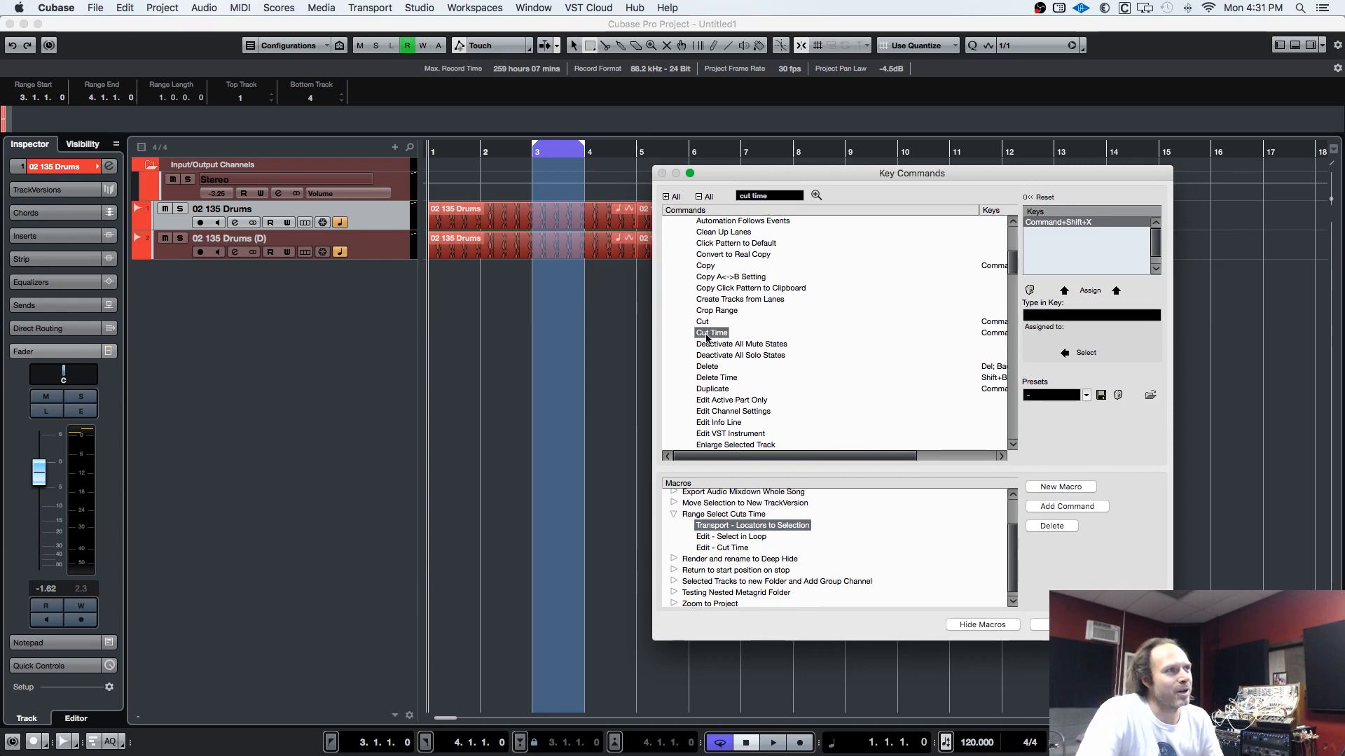
{"action": "left_click", "coordinate": [743, 516]}
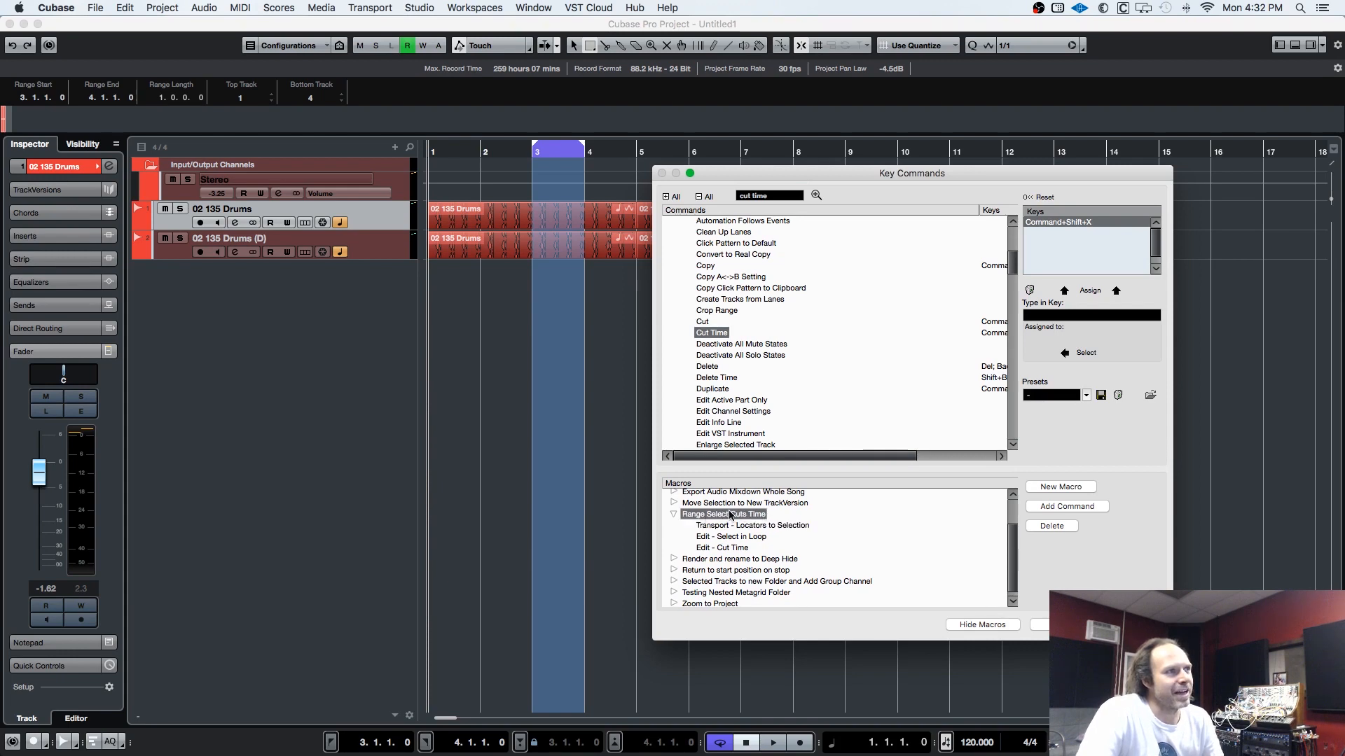
Assign the key command Command+Option+X to the Range Select Cuts Time macro and close the Key Commands dialog
{"action": "scroll", "coordinate": [733, 369], "scroll_direction": "up", "scroll_amount": 10}
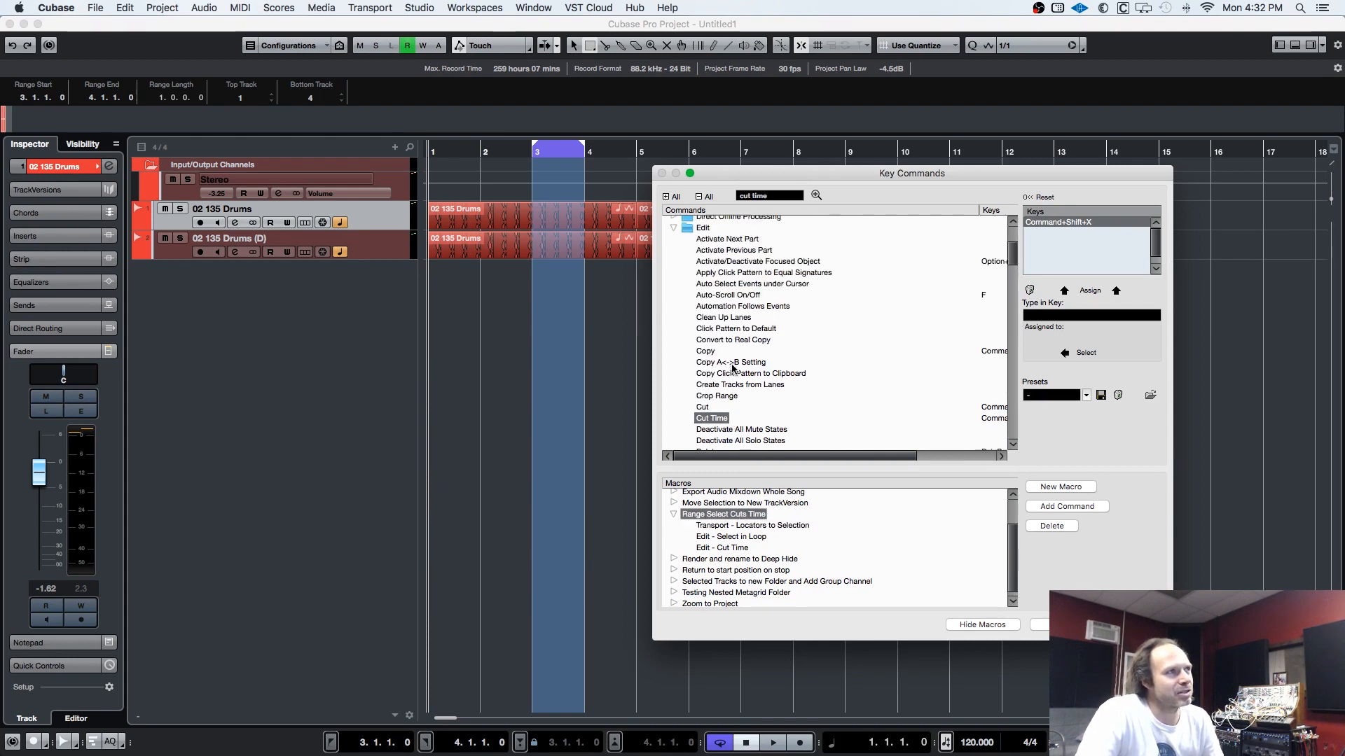
{"action": "left_click", "coordinate": [674, 371]}
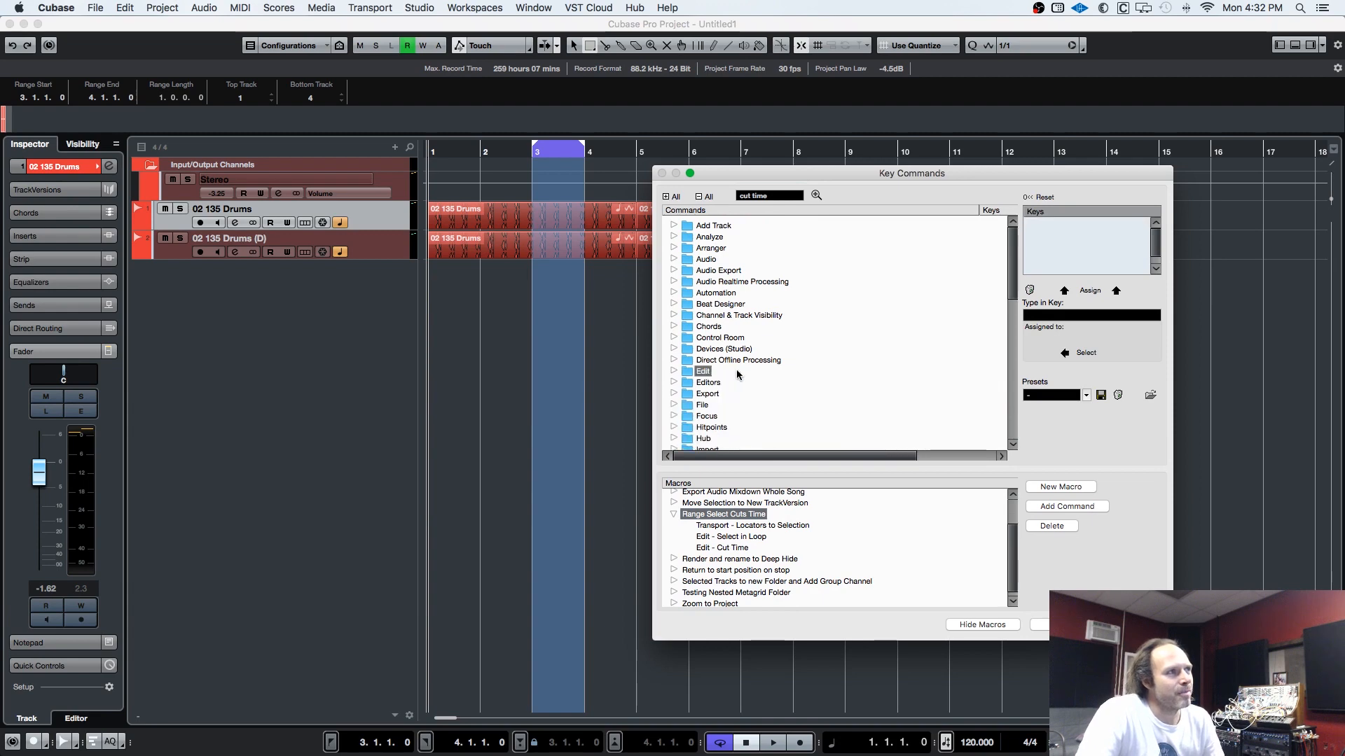
{"action": "scroll", "coordinate": [736, 368], "scroll_direction": "down", "scroll_amount": 10}
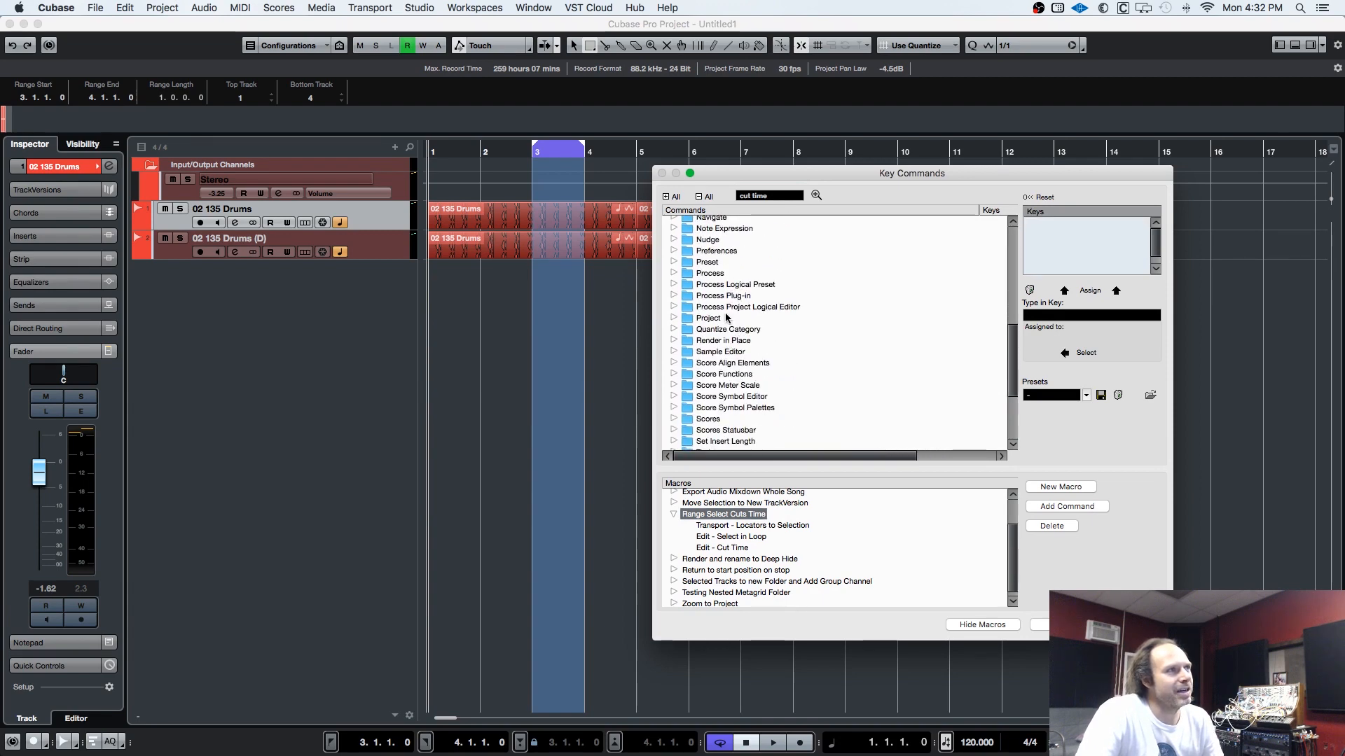
{"action": "scroll", "coordinate": [726, 318], "scroll_direction": "up", "scroll_amount": 2}
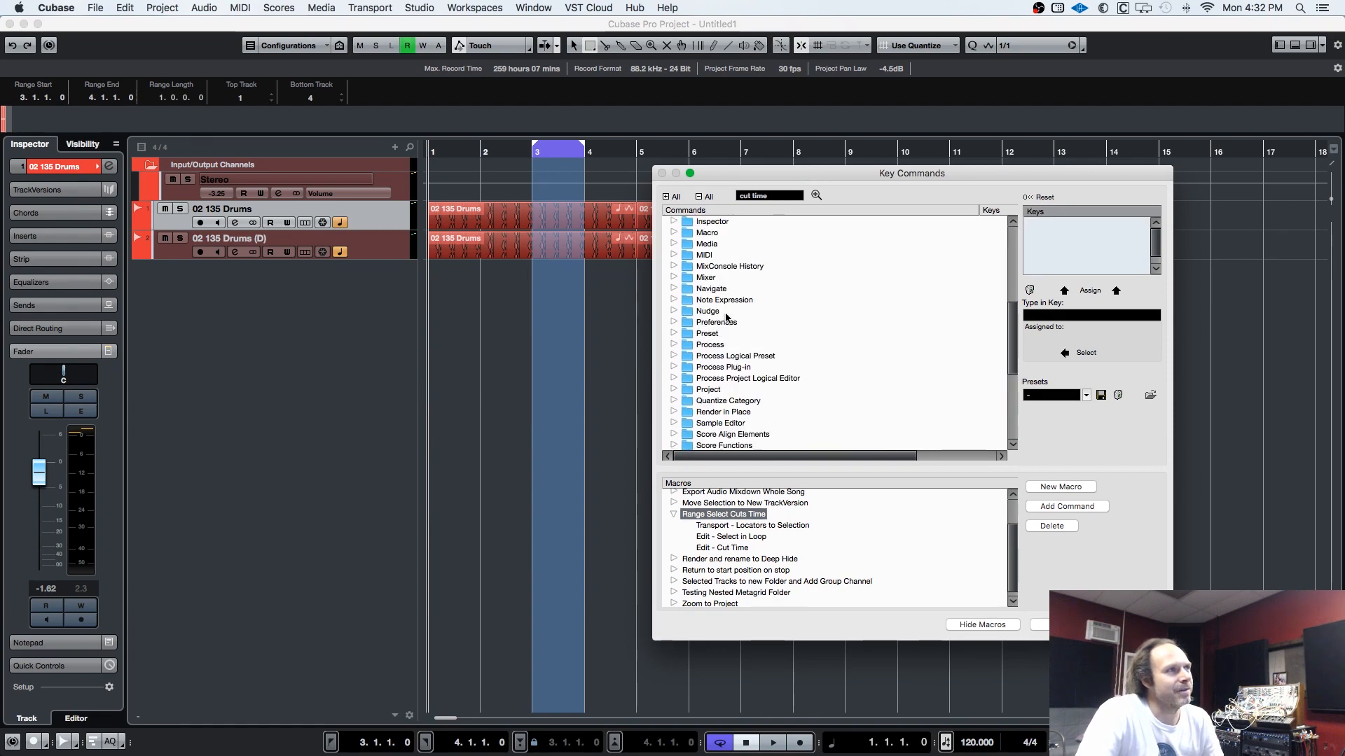
{"action": "left_click", "coordinate": [673, 233]}
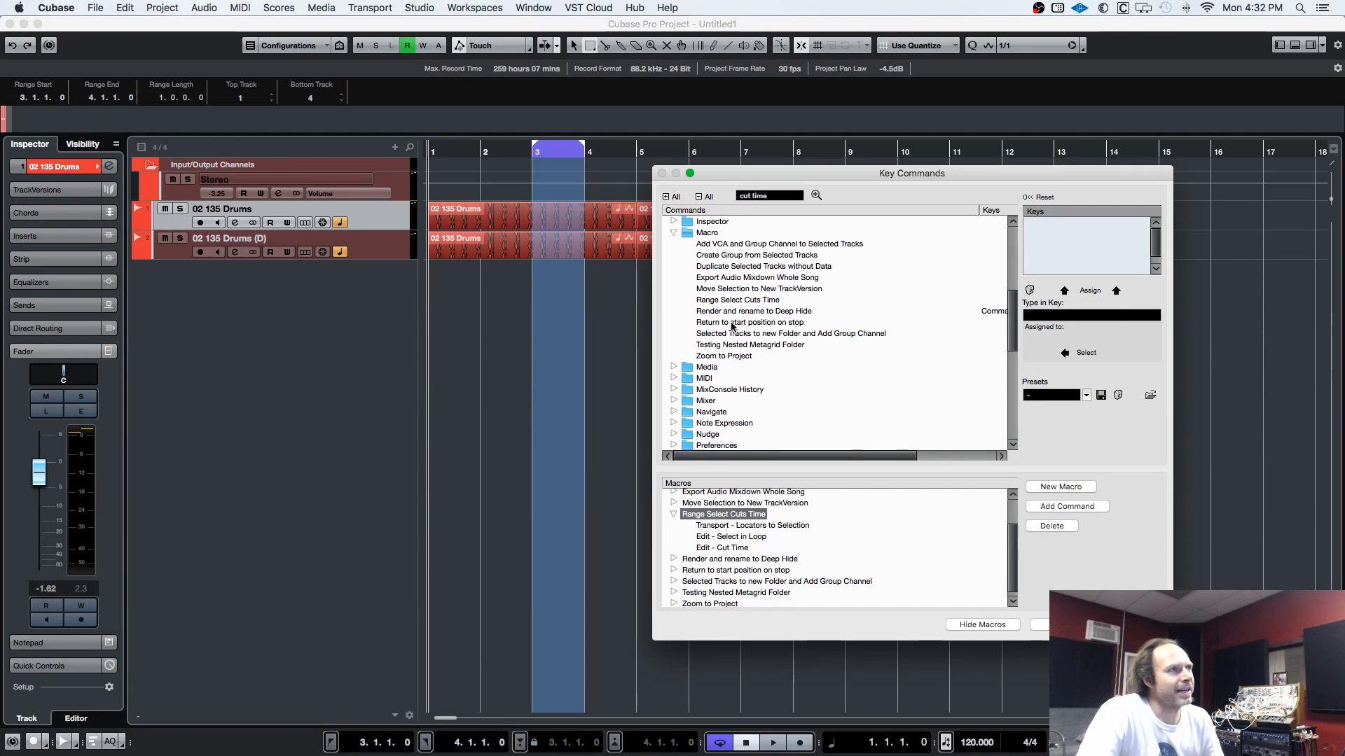
{"action": "left_click", "coordinate": [760, 302]}
{"action": "left_click", "coordinate": [1077, 315]}
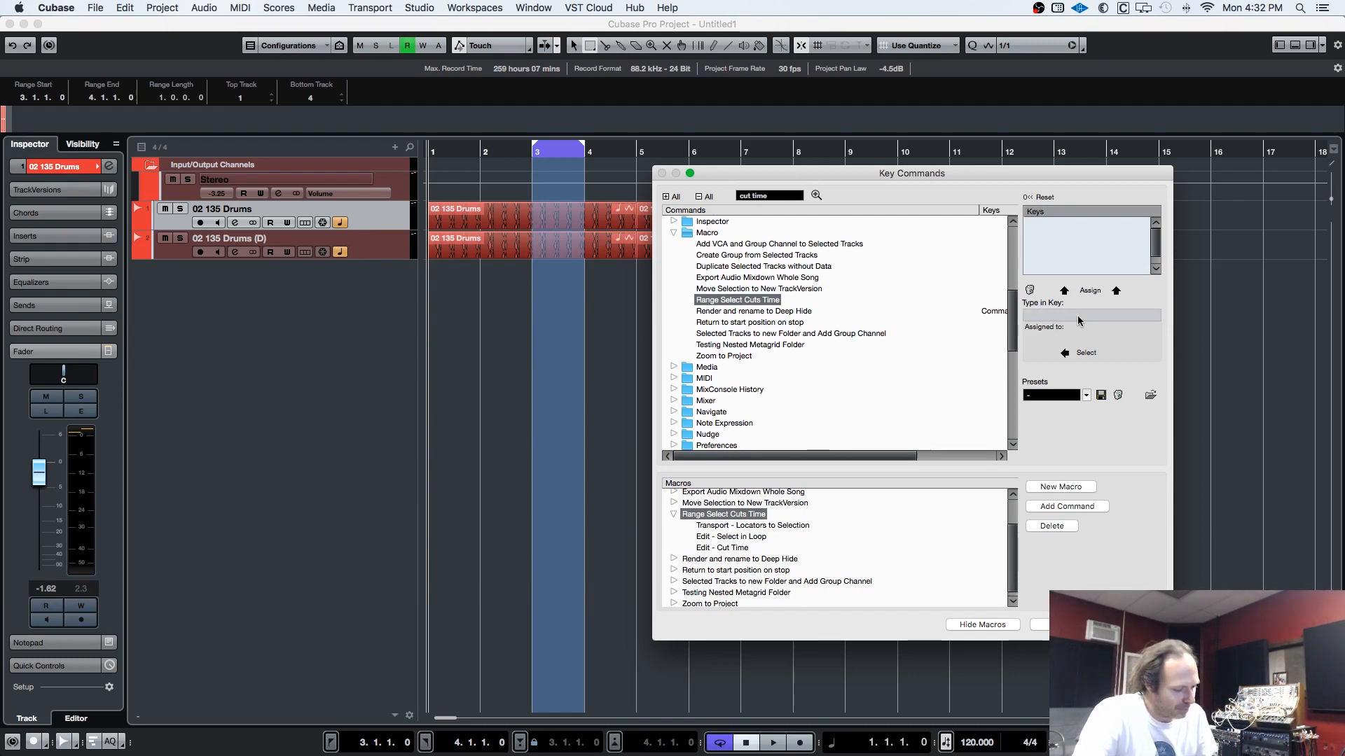
{"action": "key", "text": "super+alt+x"}
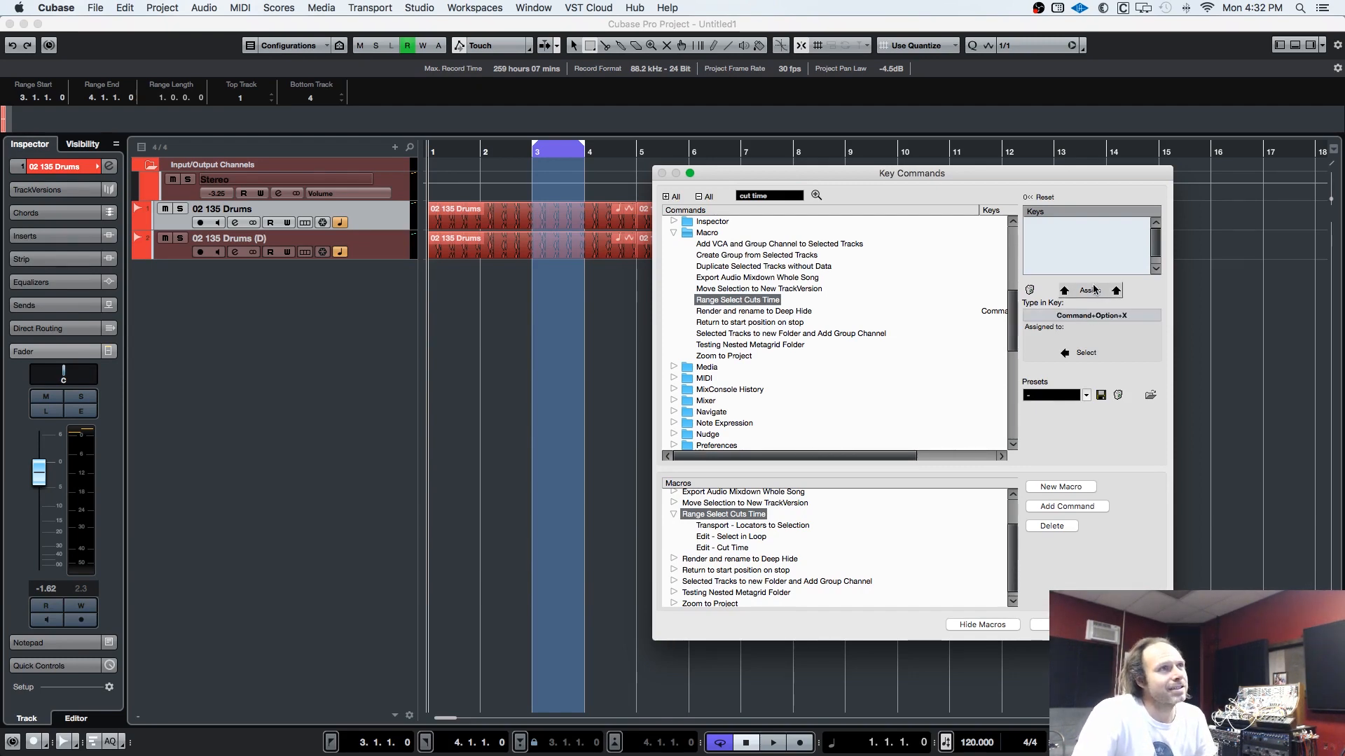
{"action": "left_click", "coordinate": [1091, 290]}
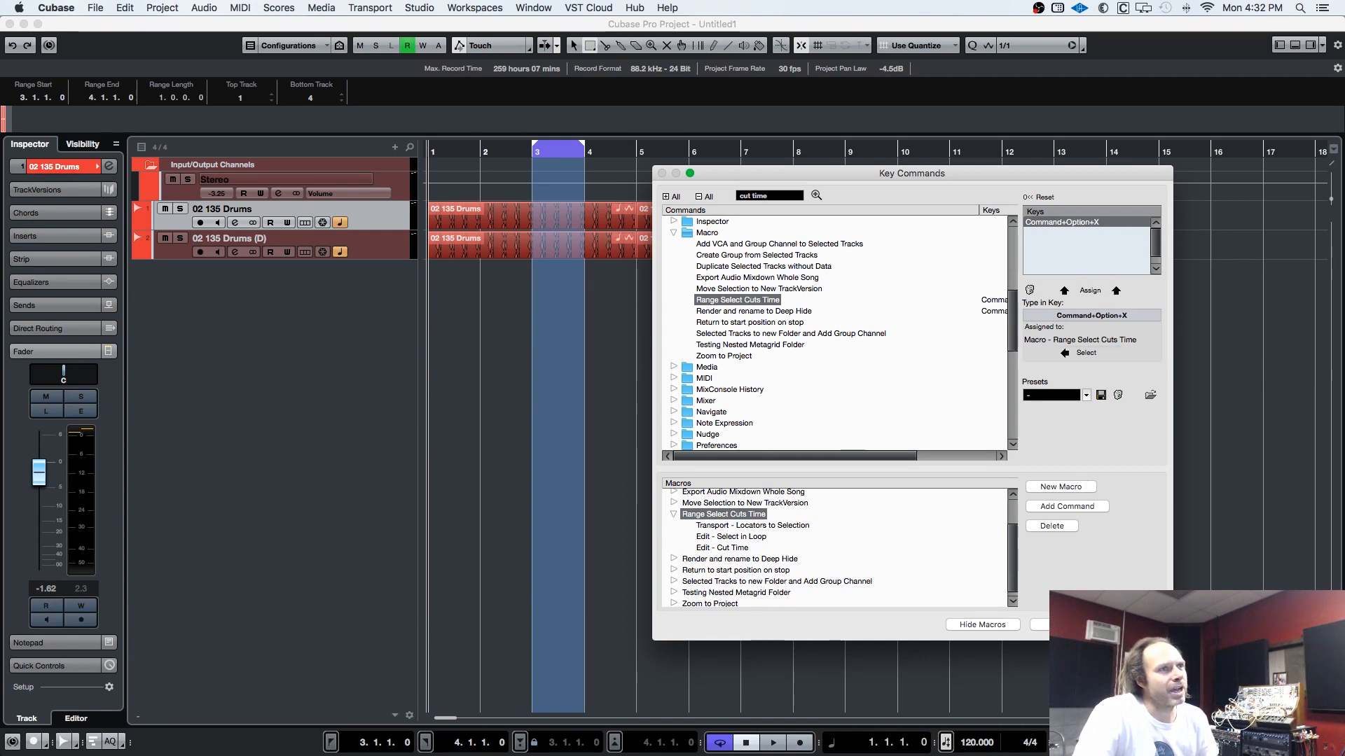
{"action": "left_click", "coordinate": [1064, 625]}
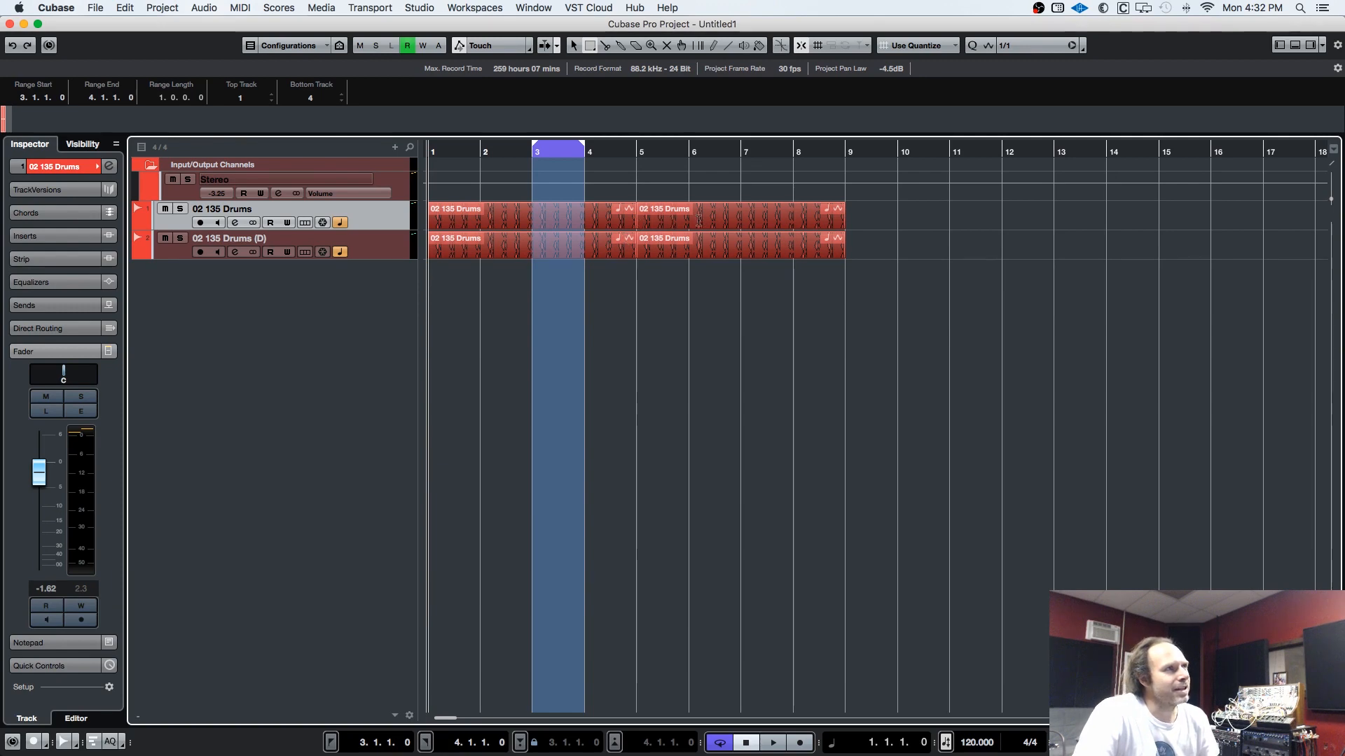
Select bar 6 to bar 7 on the 02 135 Drums track only, run the Range Select Cuts Time macro, and undo the cut
{"action": "left_click_drag", "start_coordinate": [699, 220], "coordinate": [729, 225]}
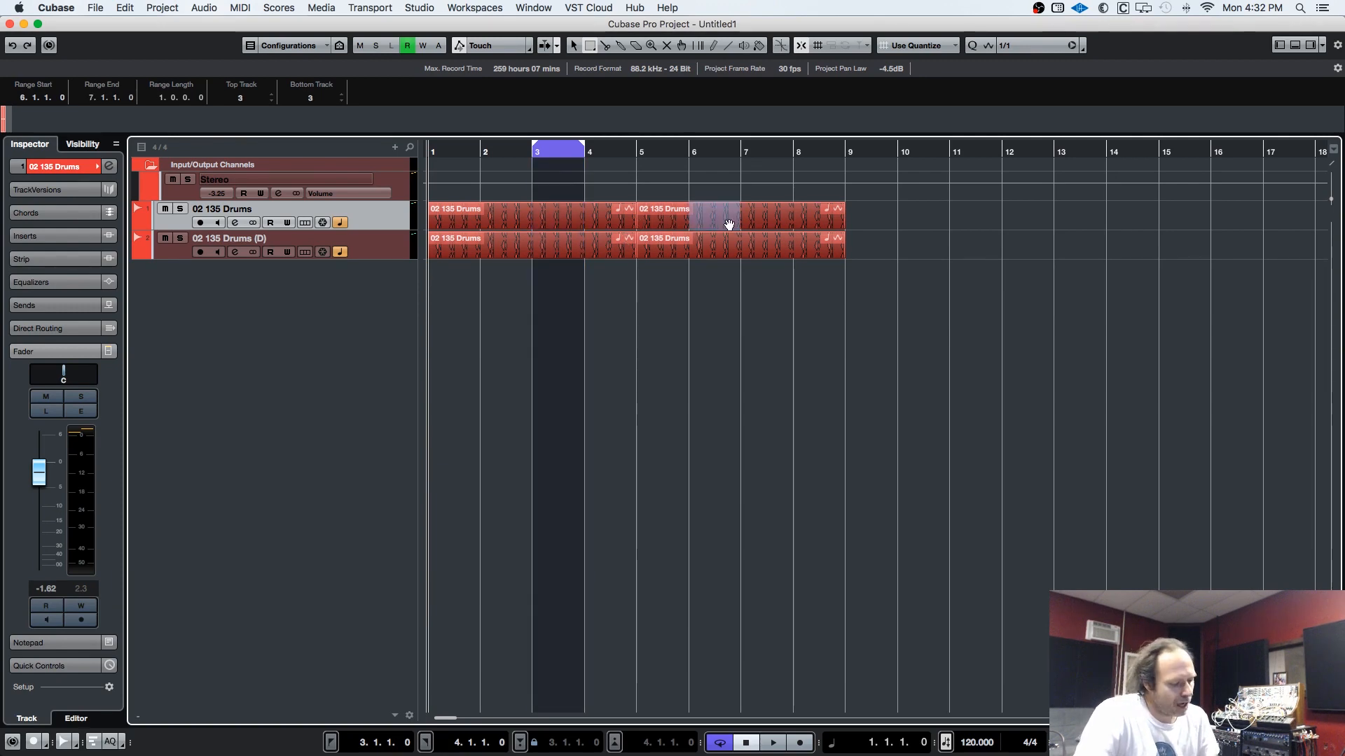
{"action": "key", "text": "shift+BackSpace"}
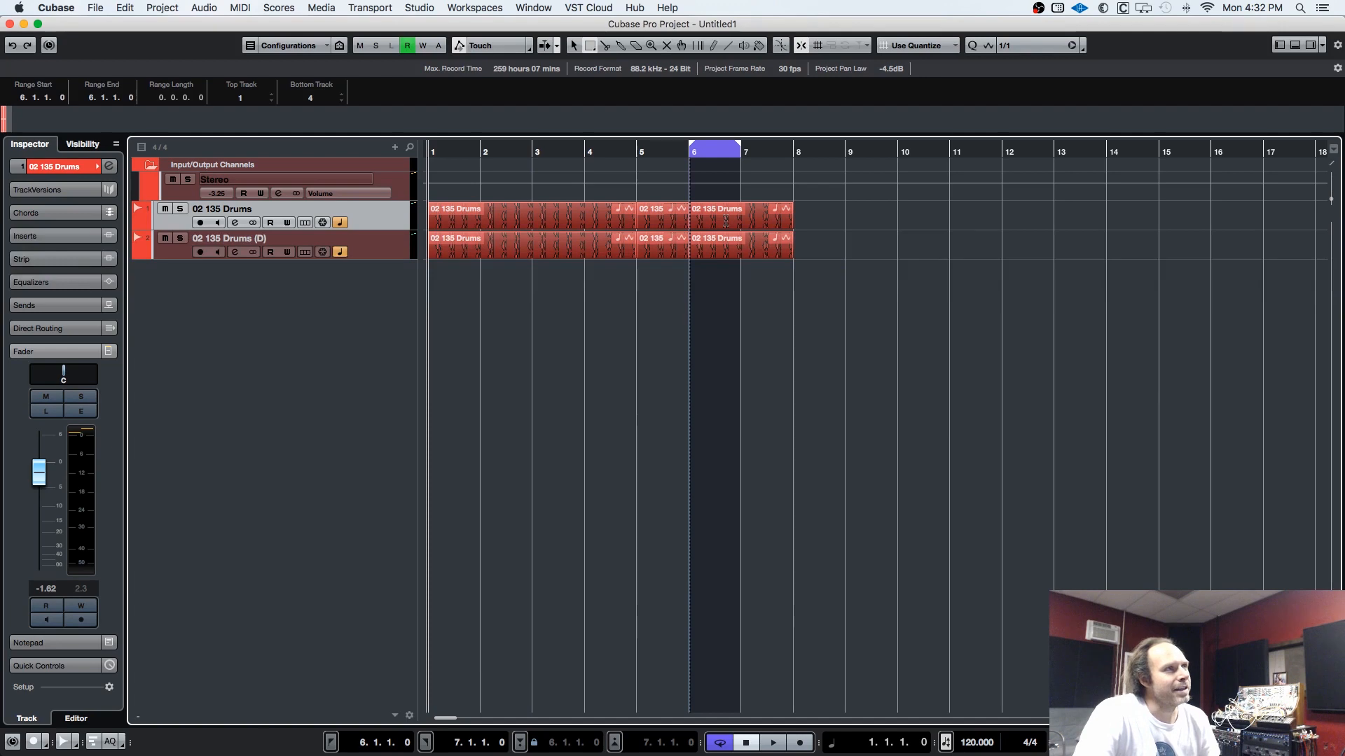
{"action": "key", "text": "super+z"}
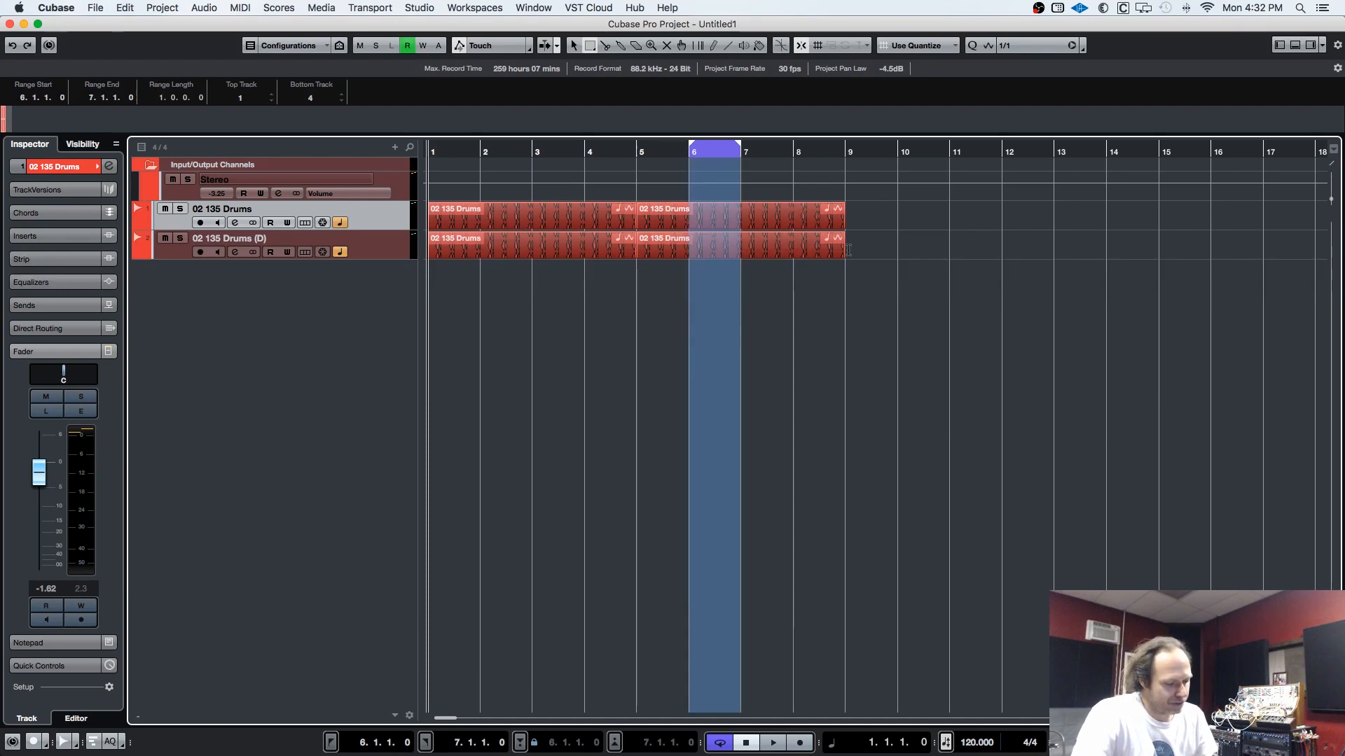
Set the quantize grid to 1/16 and run the macro on a range from 7.4.4 to 8.1.1 on the 02 135 Drums track only
{"action": "key", "text": "h"}
{"action": "key", "text": "h"}
{"action": "key", "text": "h"}
{"action": "key", "text": "h"}
{"action": "key", "text": "h"}
{"action": "key", "text": "h"}
{"action": "scroll", "coordinate": [848, 250], "scroll_direction": "right", "scroll_amount": 10}
{"action": "key", "text": "h"}
{"action": "key", "text": "h"}
{"action": "key", "text": "h"}
{"action": "key", "text": "h"}
{"action": "scroll", "coordinate": [724, 262], "scroll_direction": "left", "scroll_amount": 8}
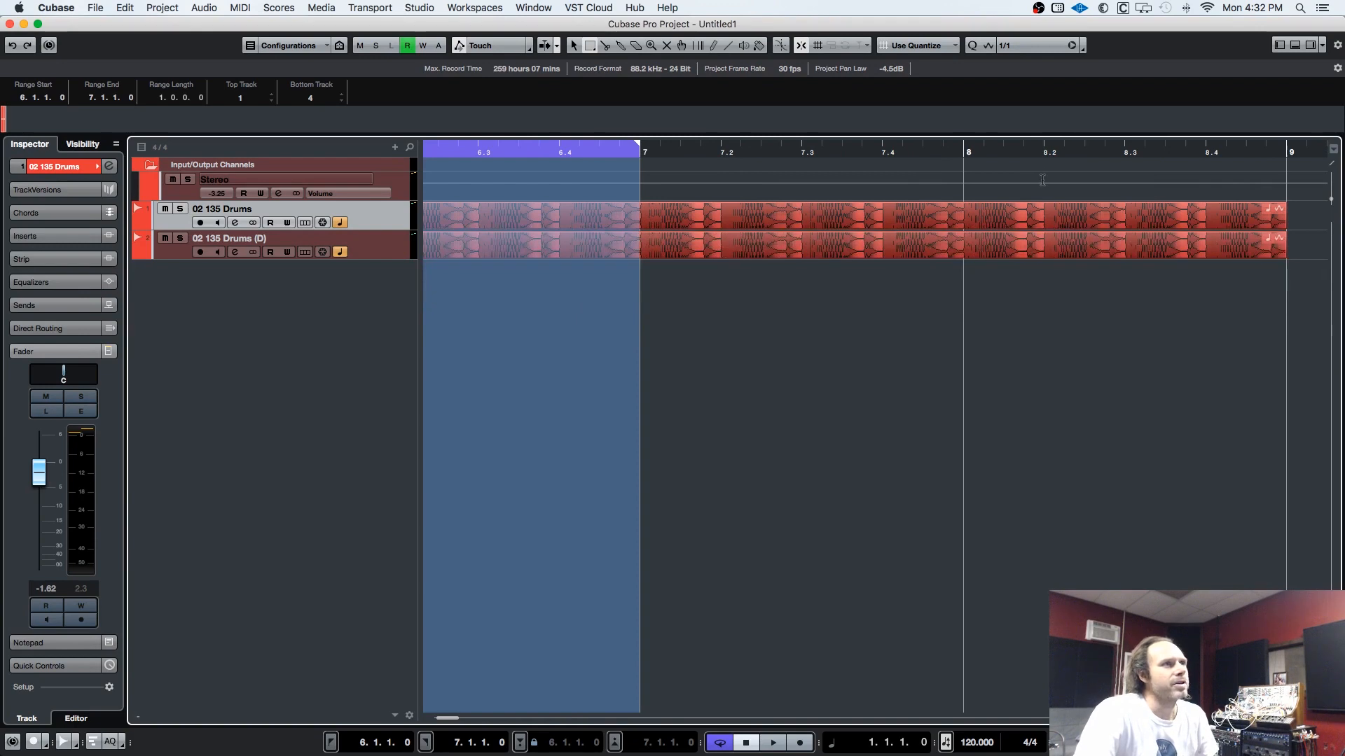
{"action": "key", "text": "h"}
{"action": "key", "text": "h"}
{"action": "key", "text": "alt+5"}
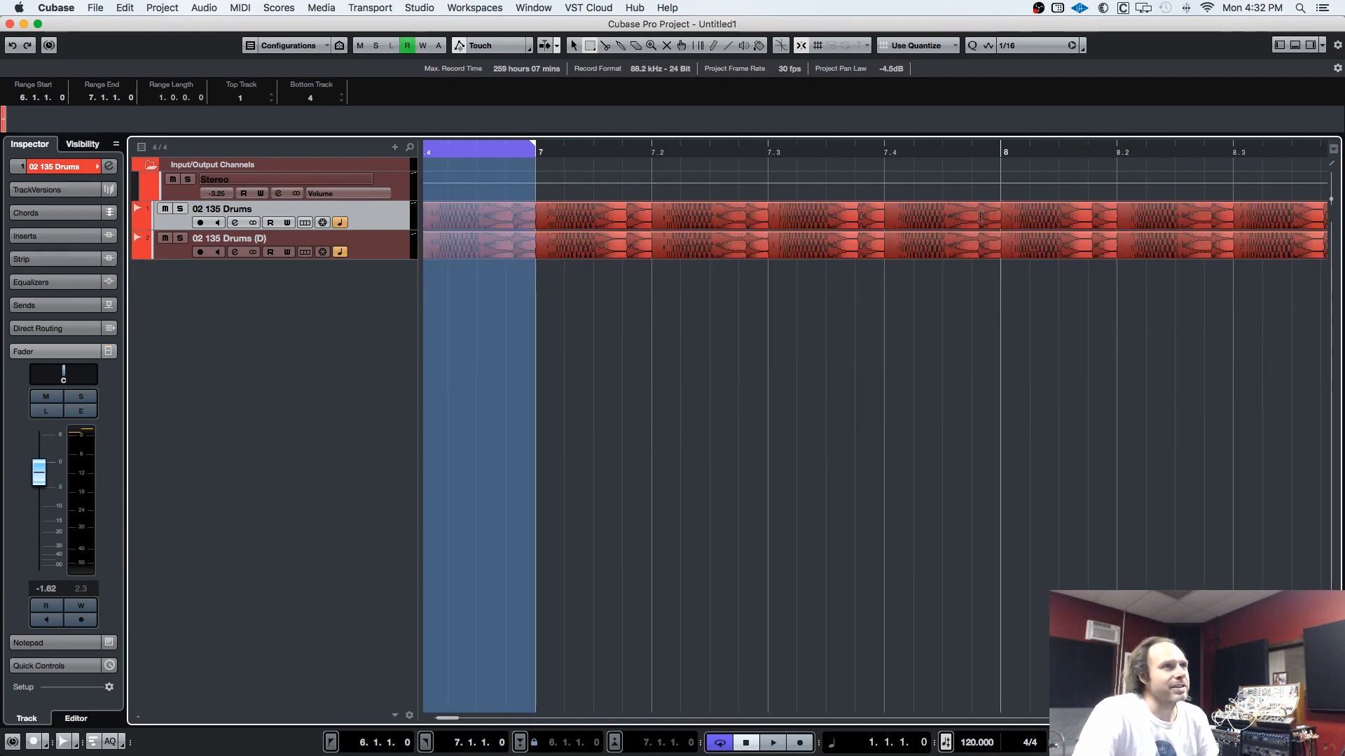
{"action": "left_click_drag", "start_coordinate": [973, 217], "coordinate": [996, 225]}
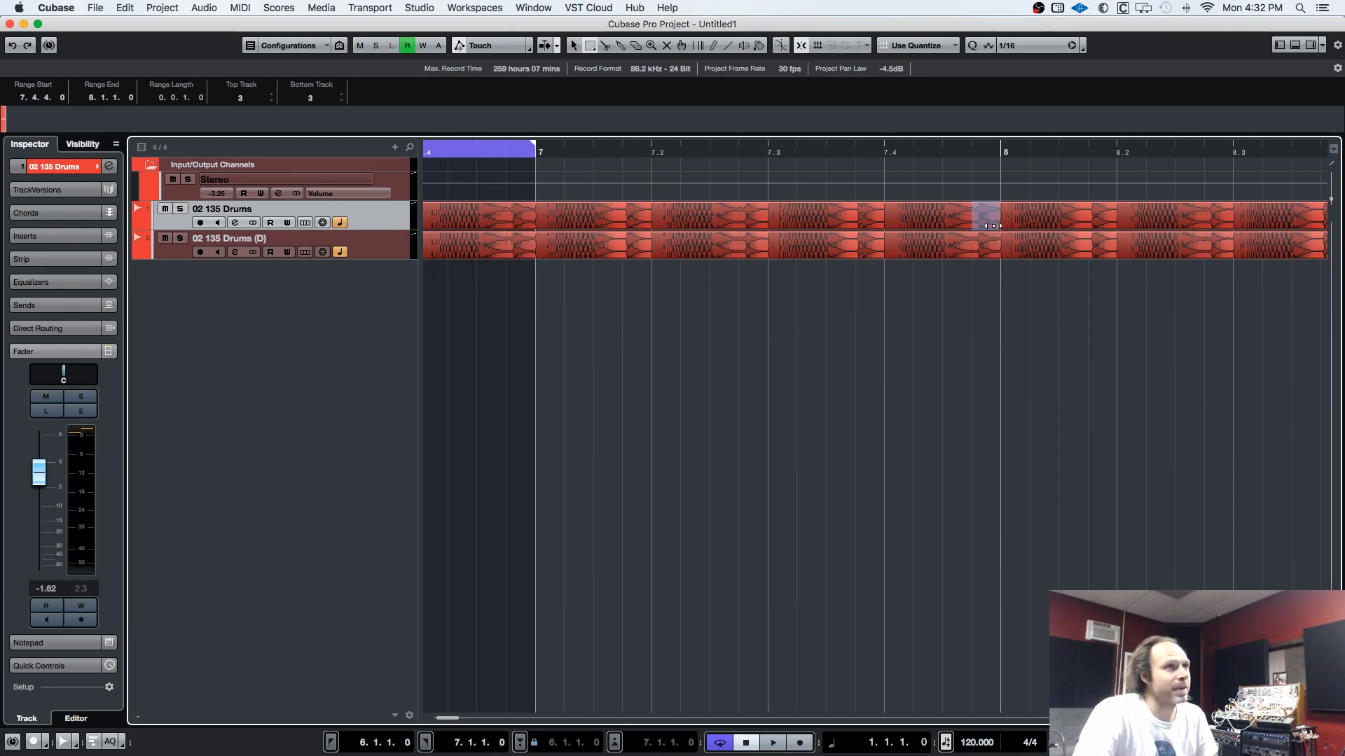
{"action": "key", "text": "shift+BackSpace"}
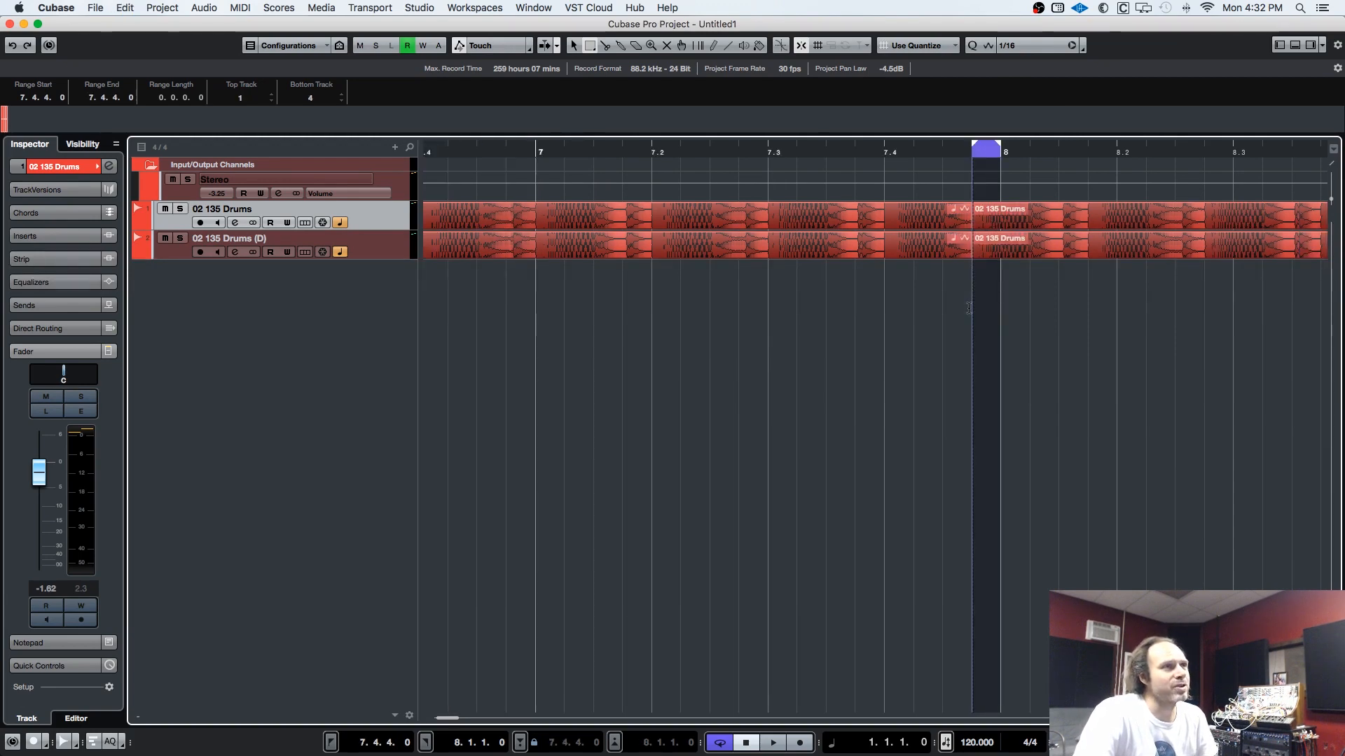